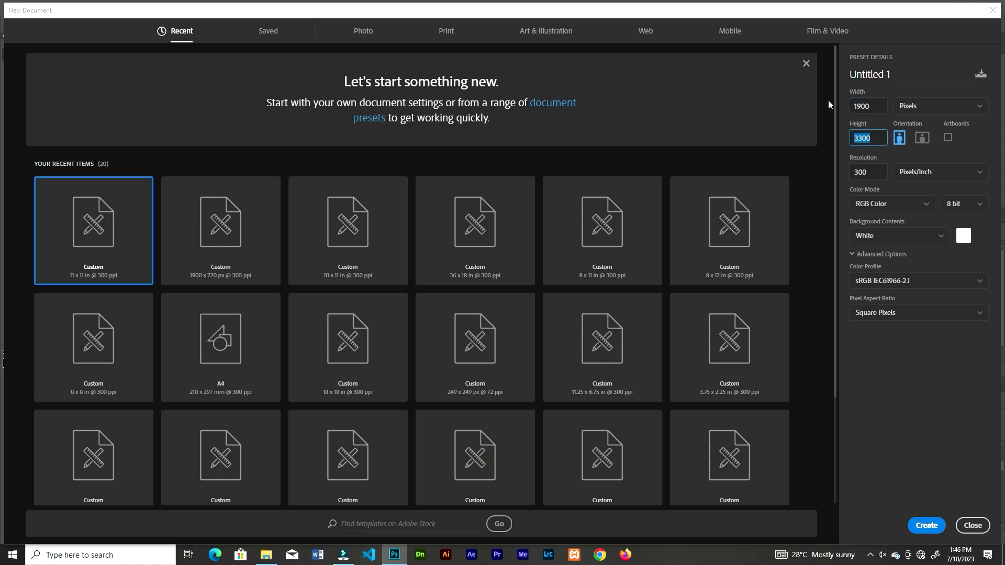
Set the new document's height to 720 px with RGB Color mode and a black 000000 background, and create it
text(720)
click(883, 205)
click(873, 256)
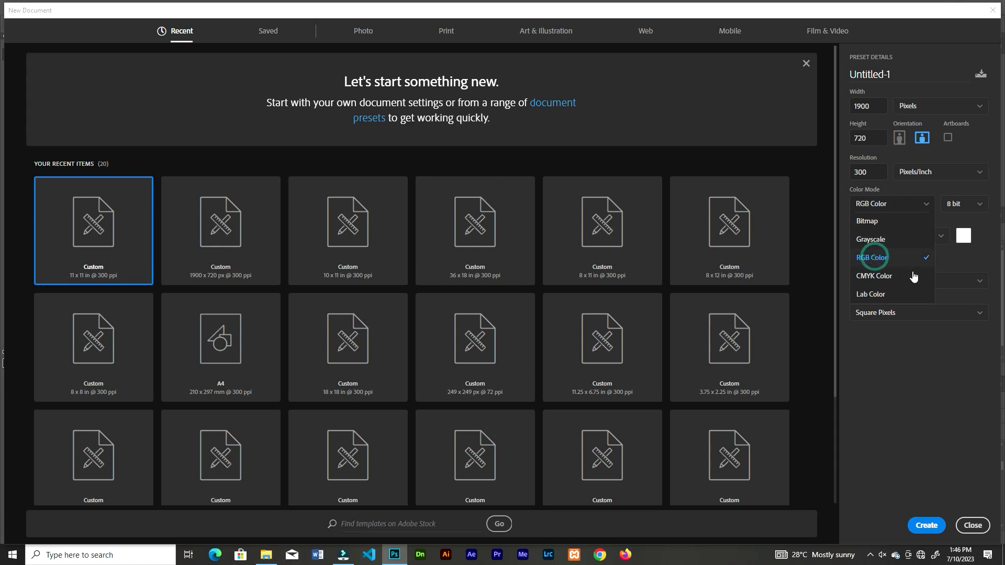
click(936, 181)
click(963, 236)
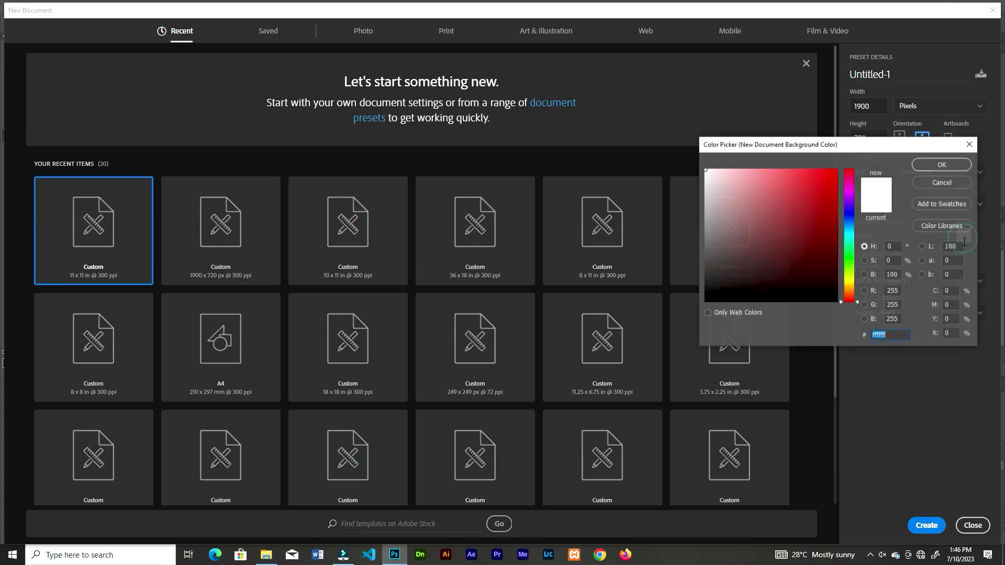
drag(730, 288, 674, 327)
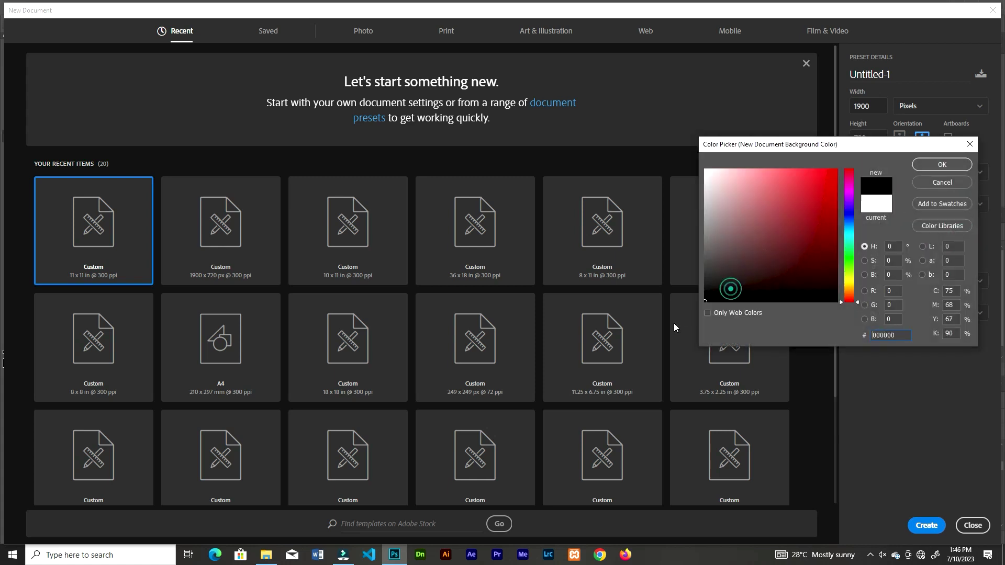
click(942, 164)
click(927, 526)
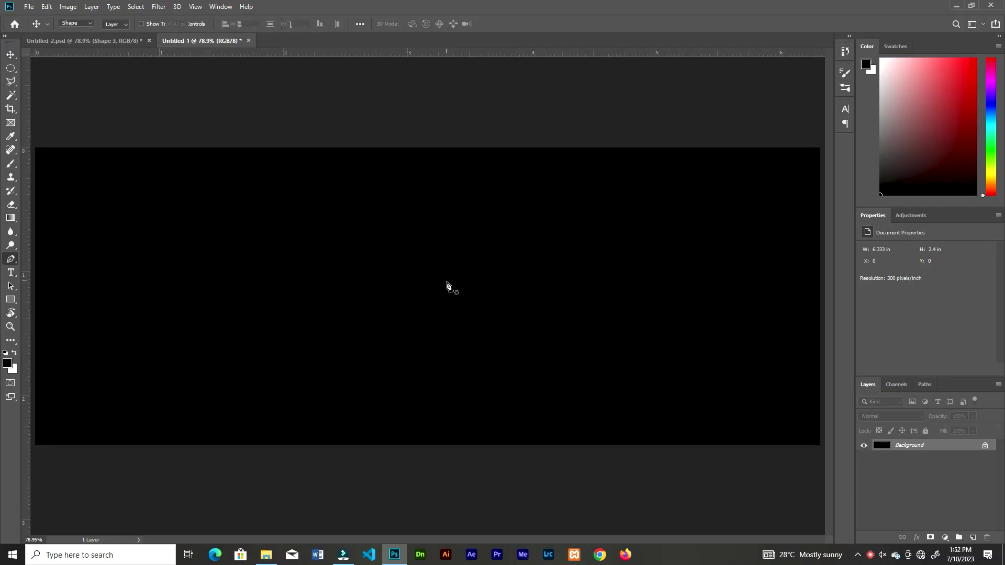
Draw a closed Pen shape about 541 × 839 px over the canvas's left end, with angled right edges meeting a concave curved notch
key(p)
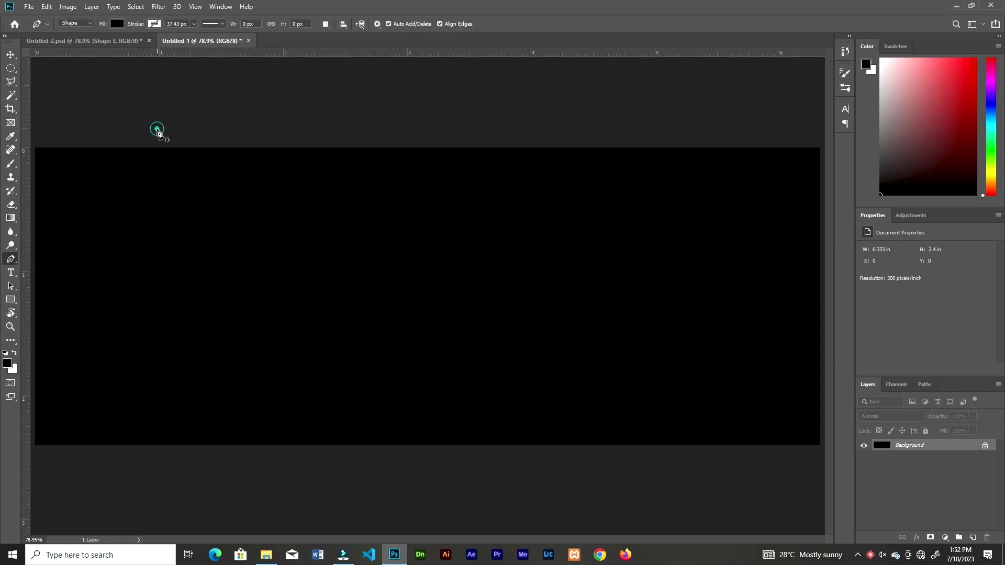
click(157, 129)
click(227, 252)
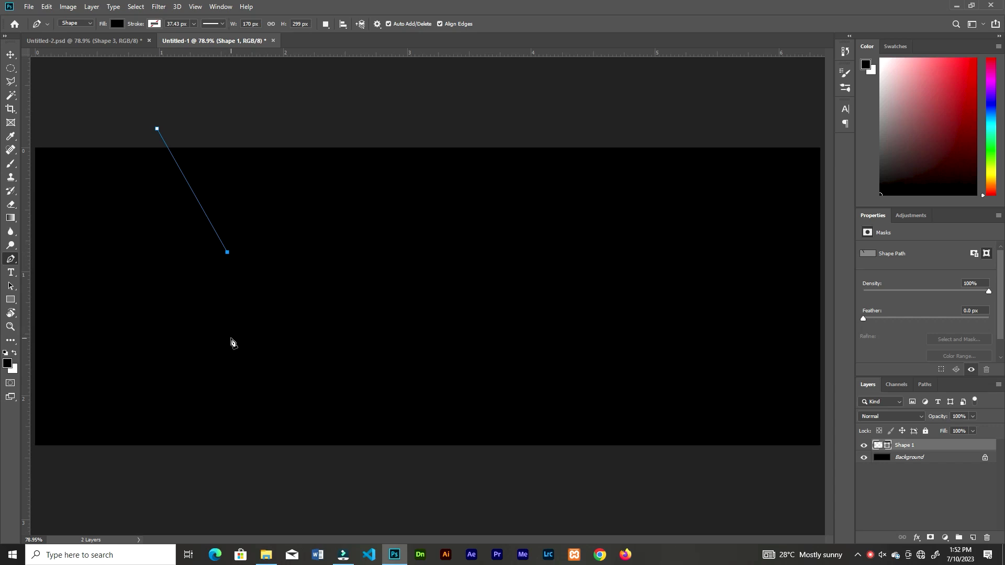
drag(228, 345, 268, 402)
click(227, 347)
click(157, 475)
key(ctrl+minus)
key(ctrl+minus)
click(70, 447)
click(70, 155)
click(199, 155)
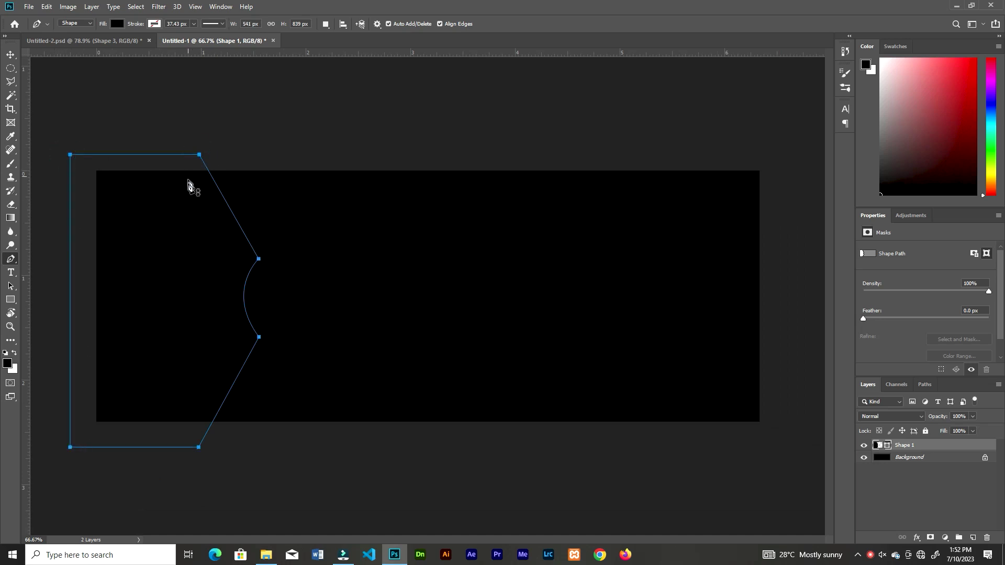
Fill the pen-drawn shape with gray and give it a white stroke
click(117, 24)
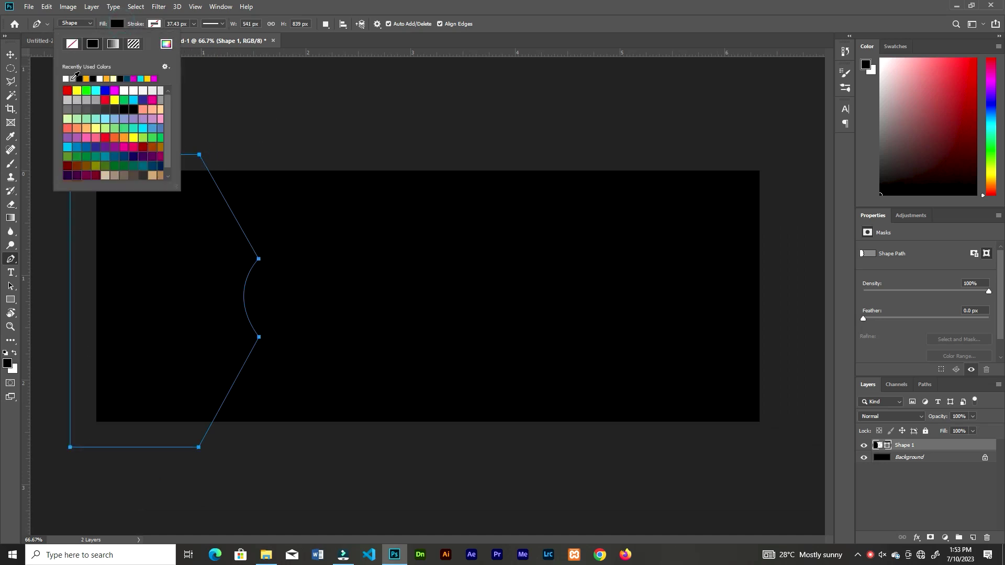
click(73, 78)
click(158, 25)
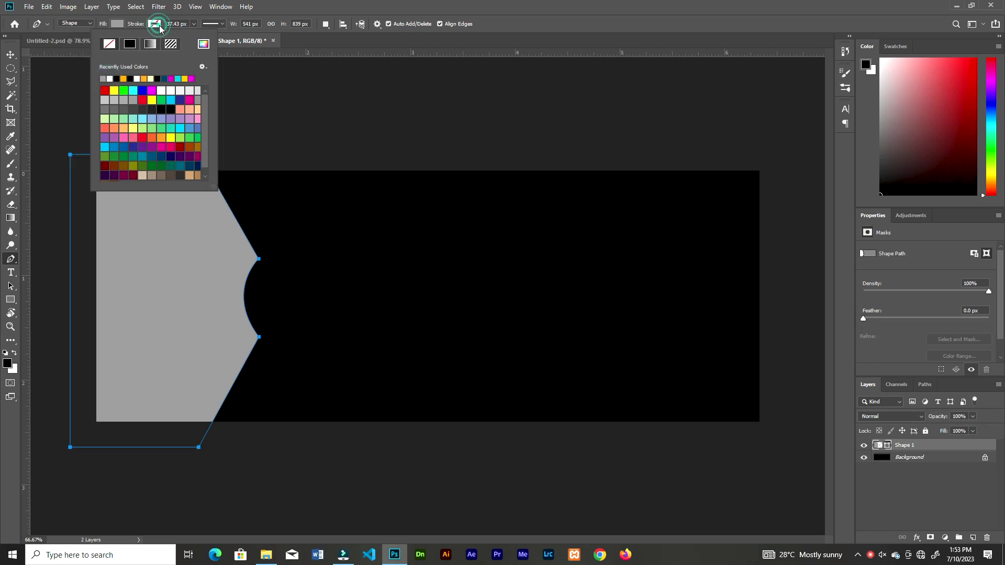
click(111, 78)
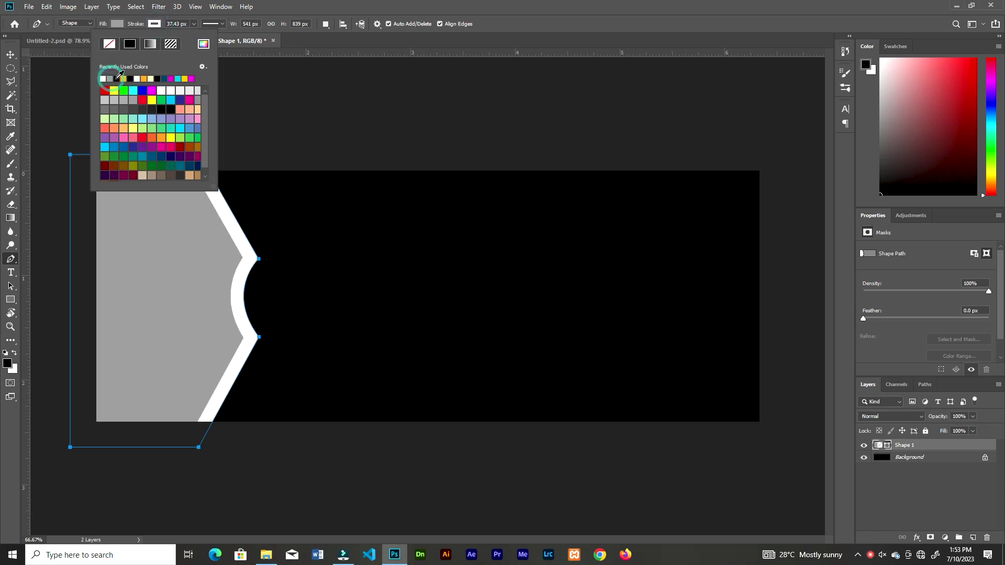
Set the notched shape's stroke width to 7.41 px
click(171, 24)
click(172, 24)
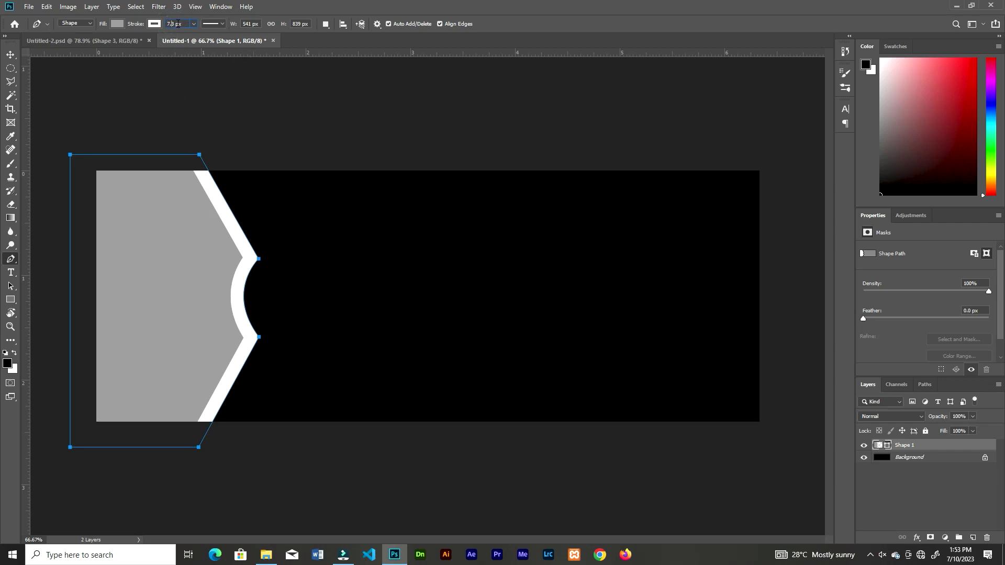
key(Return)
click(172, 24)
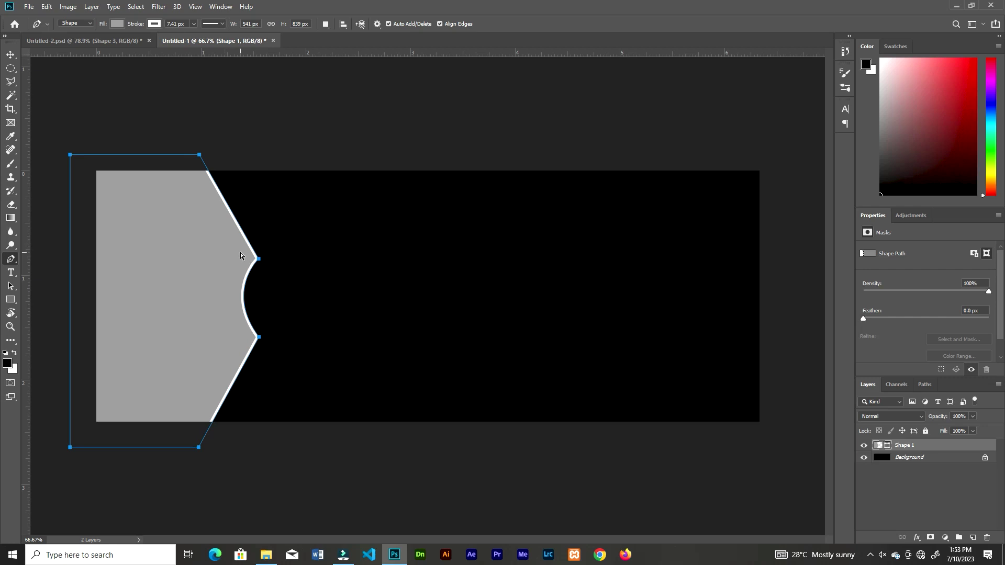
scroll(241, 256, up, 1)
key(v)
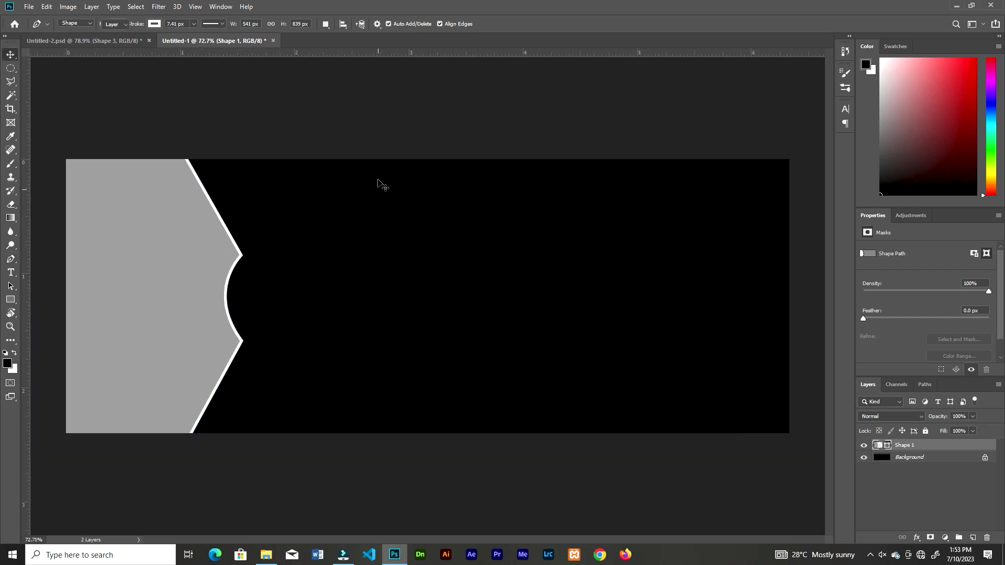
scroll(392, 150, up, 1)
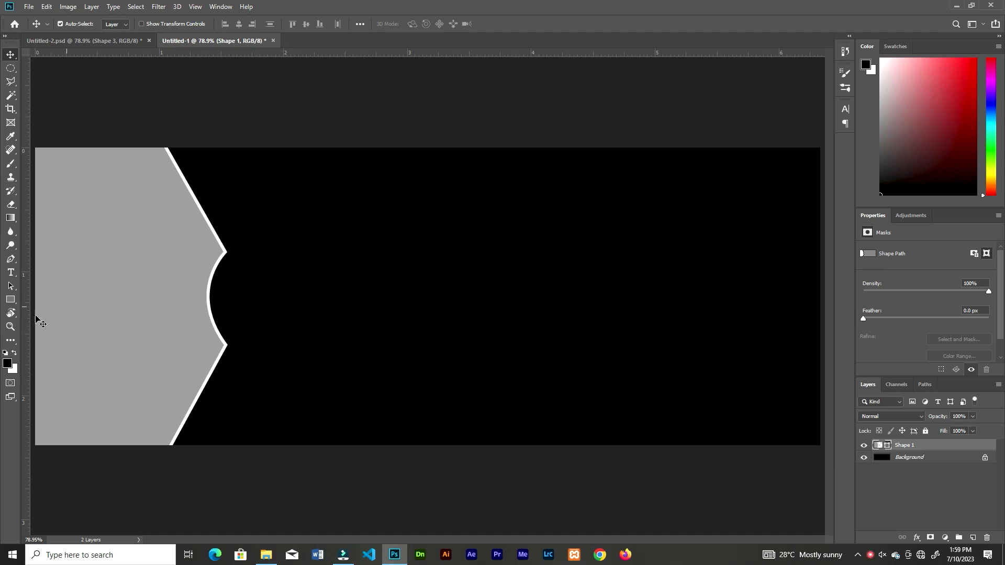
Draw a six-sided polygon near the middle of the canvas with the Polygon tool
click(14, 303)
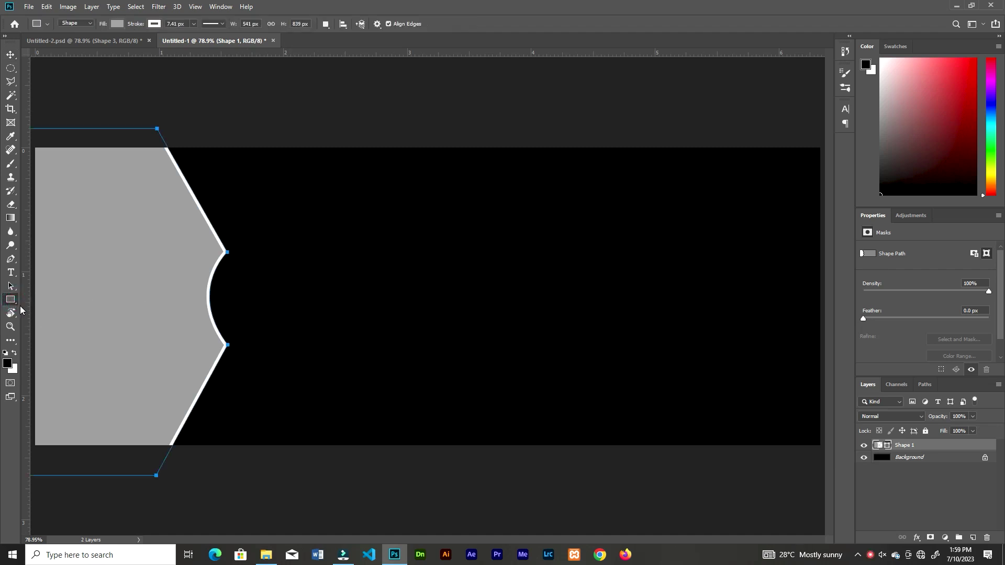
drag(11, 305, 43, 332)
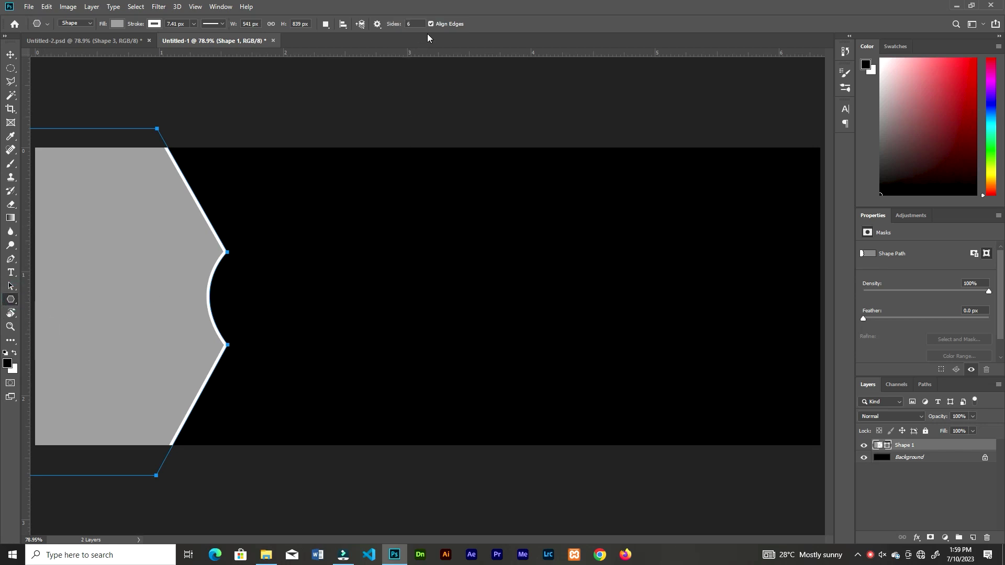
click(417, 24)
drag(361, 269, 403, 195)
Scale the hexagon down to about 66% and position it at about X 898.5, Y 369 px
key(ctrl+t)
drag(506, 137, 466, 169)
drag(373, 249, 419, 271)
drag(520, 203, 513, 212)
drag(443, 253, 439, 254)
key(Left)
key(Left)
key(Left)
key(Up)
key(Up)
key(Right)
key(Up)
key(Left)
key(Left)
key(Down)
key(Down)
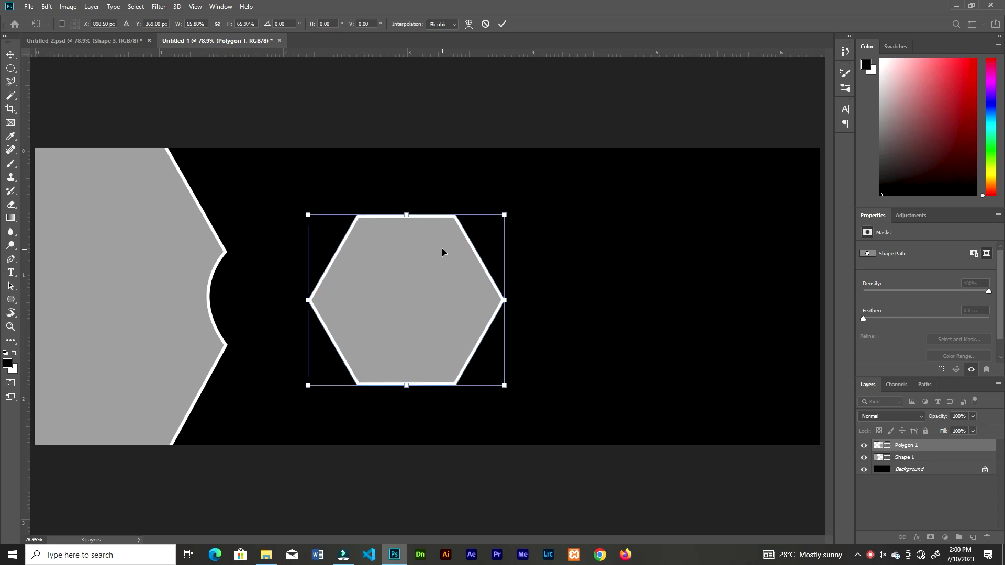
click(502, 24)
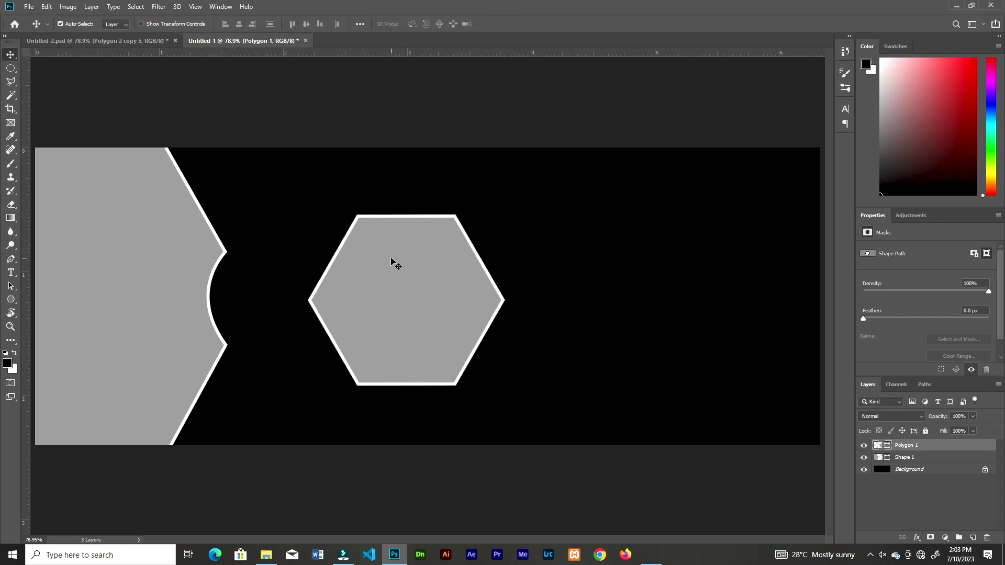
Set the hexagon's stroke width to 12.87 px
click(10, 299)
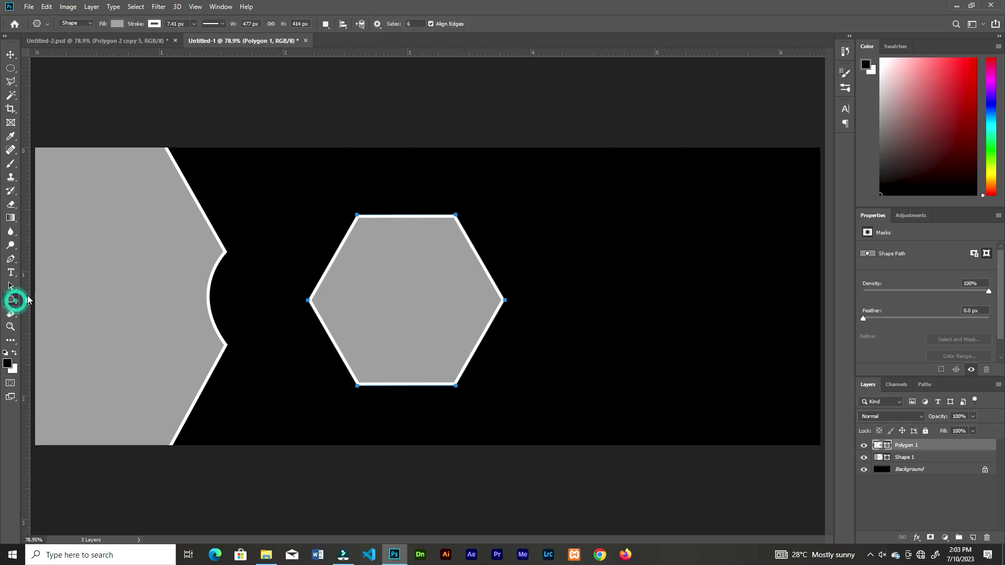
click(173, 25)
double_click(178, 24)
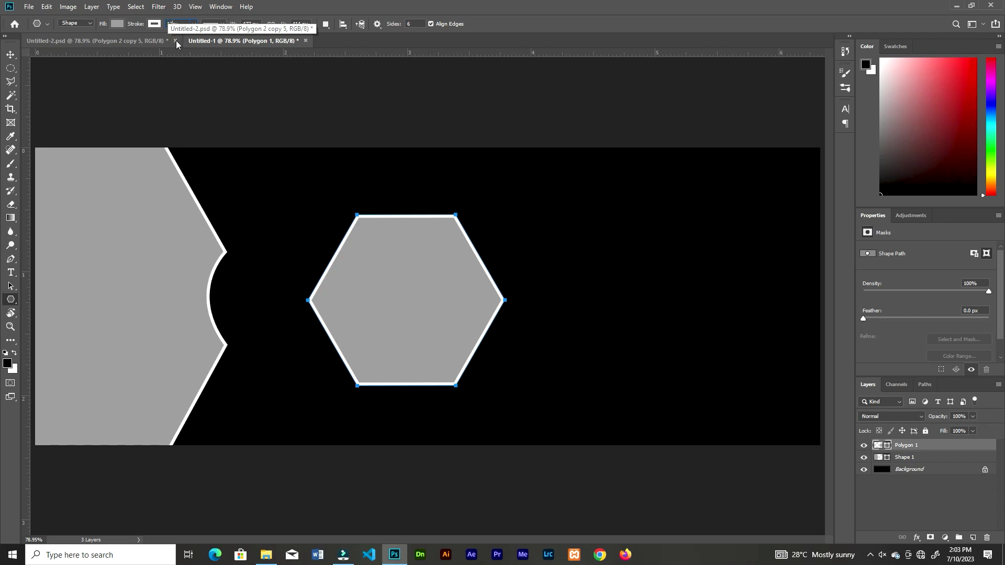
text(12)
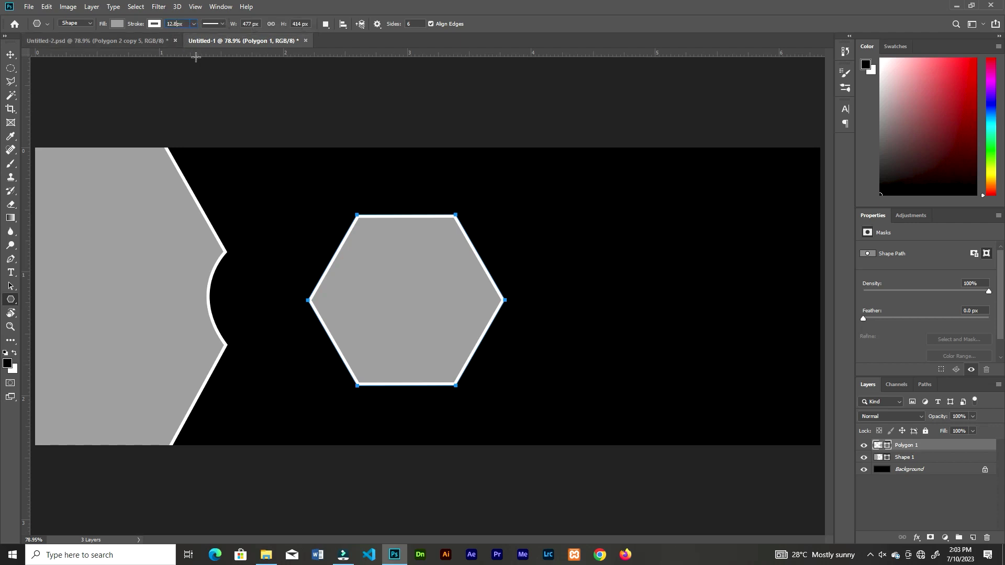
text(.87)
key(Return)
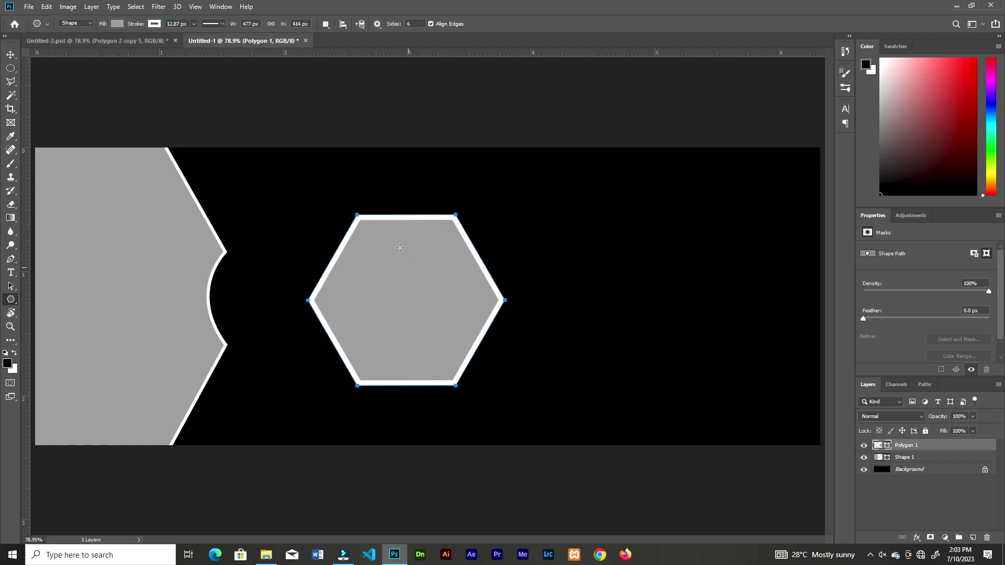
key(v)
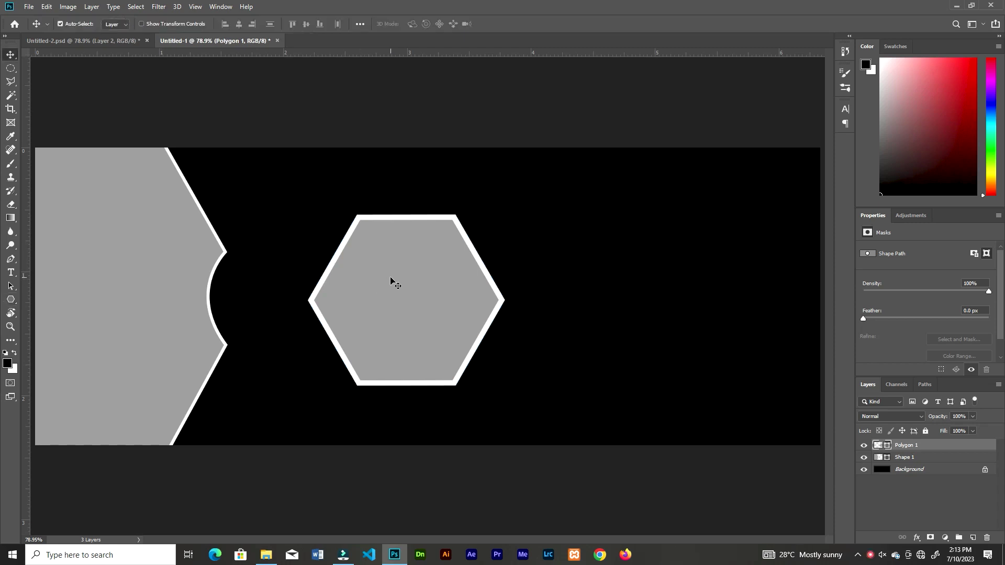
Duplicate the hexagon three times, fitting the copies edge to edge at its lower right, upper right and far right as a honeycomb
drag(402, 290, 552, 385)
key(Up)
key(Up)
key(Up)
key(Up)
key(Up)
key(Up)
key(Up)
key(Up)
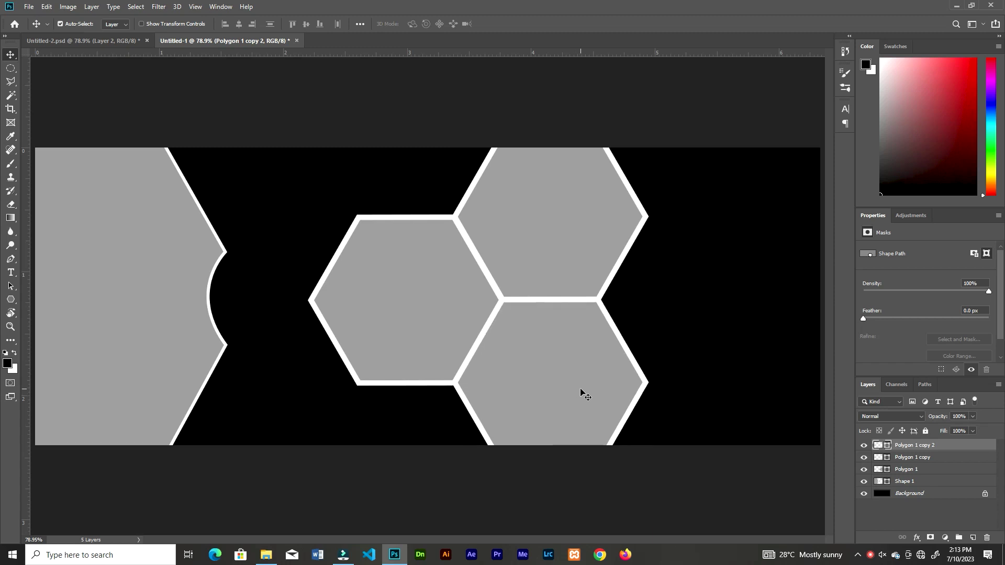
drag(552, 222, 561, 224)
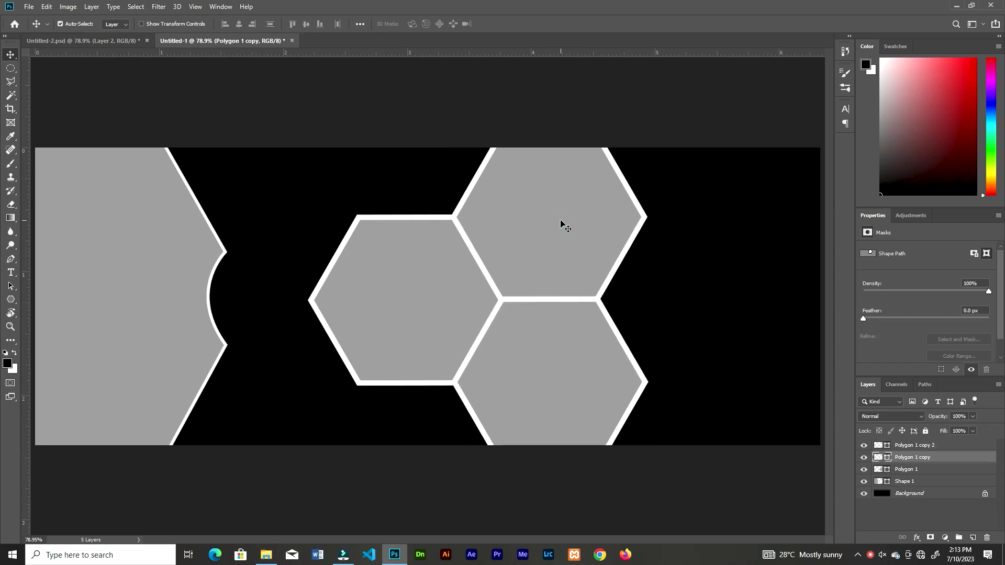
drag(424, 309, 710, 309)
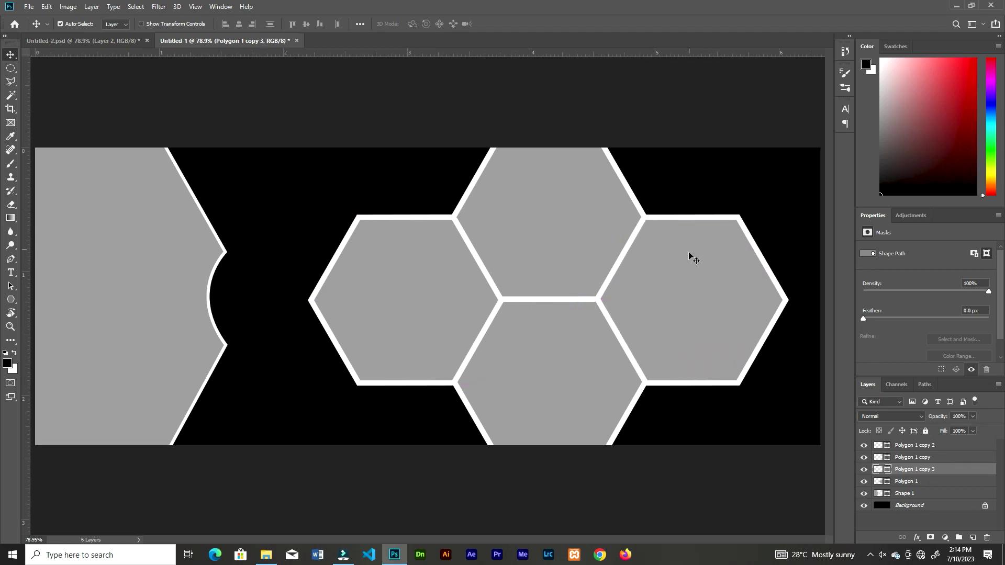
Add two more hexagon copies above and to the upper right of the rightmost hexagon to extend the honeycomb
drag(692, 354, 780, 239)
key(Down)
key(Down)
key(Up)
key(Up)
key(Up)
key(ctrl+z)
drag(670, 284, 813, 201)
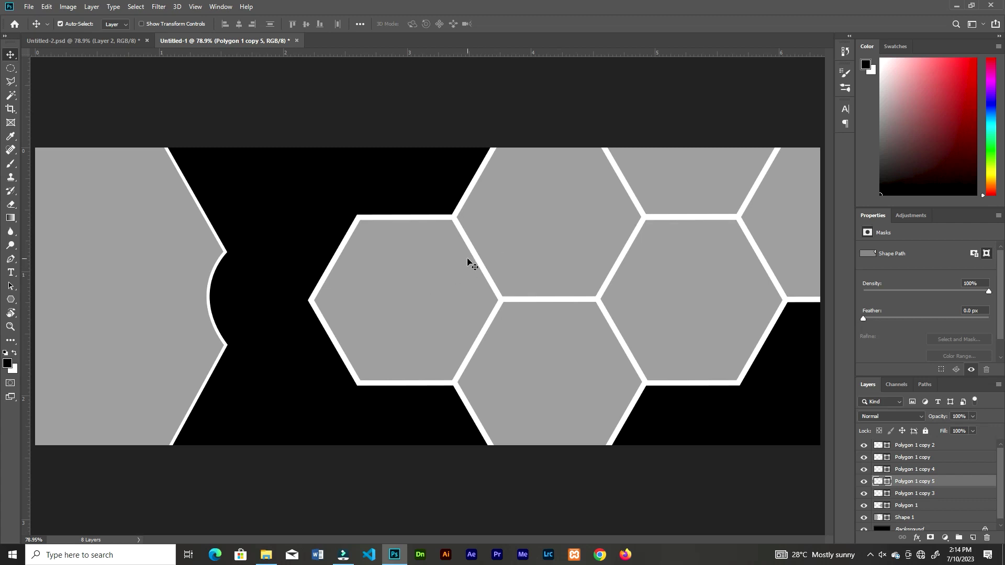
Duplicate the Polygon 1 layer and hide the original layer
click(417, 287)
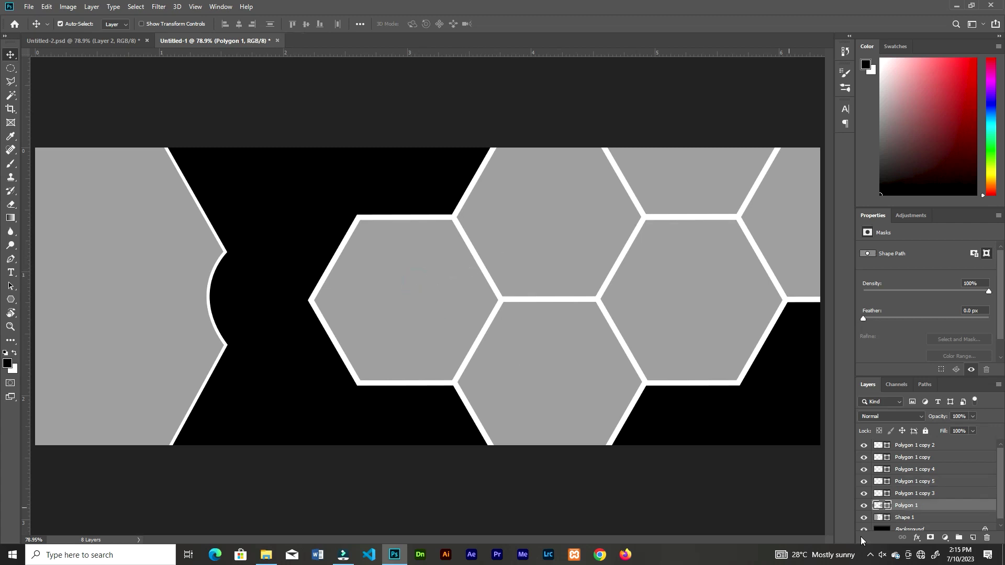
drag(939, 509, 972, 537)
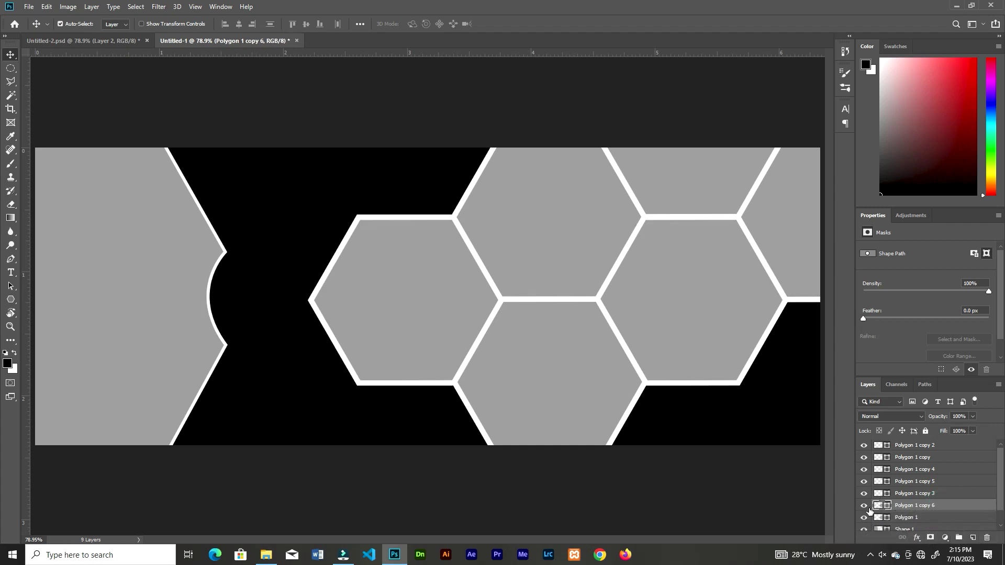
click(865, 507)
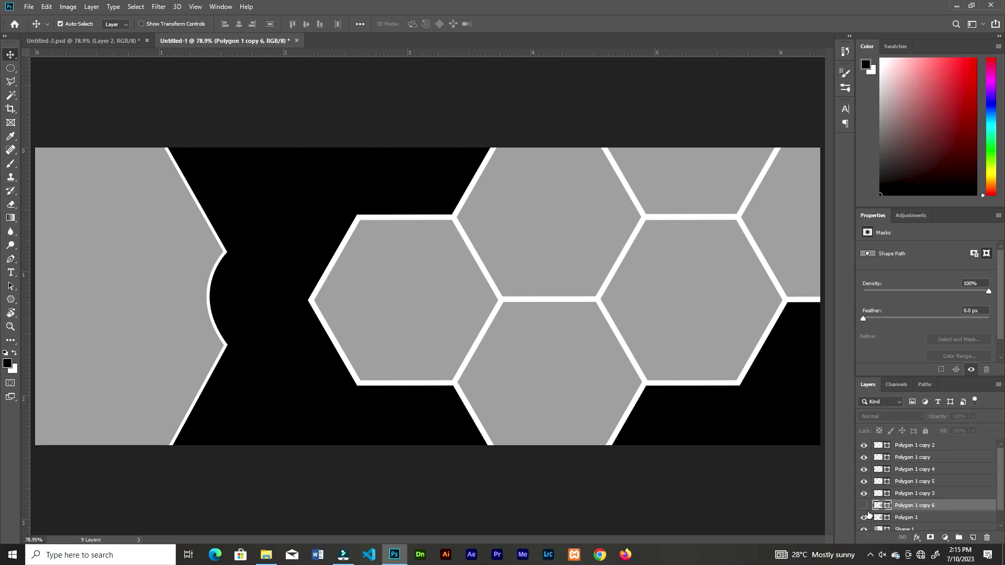
click(865, 506)
click(864, 517)
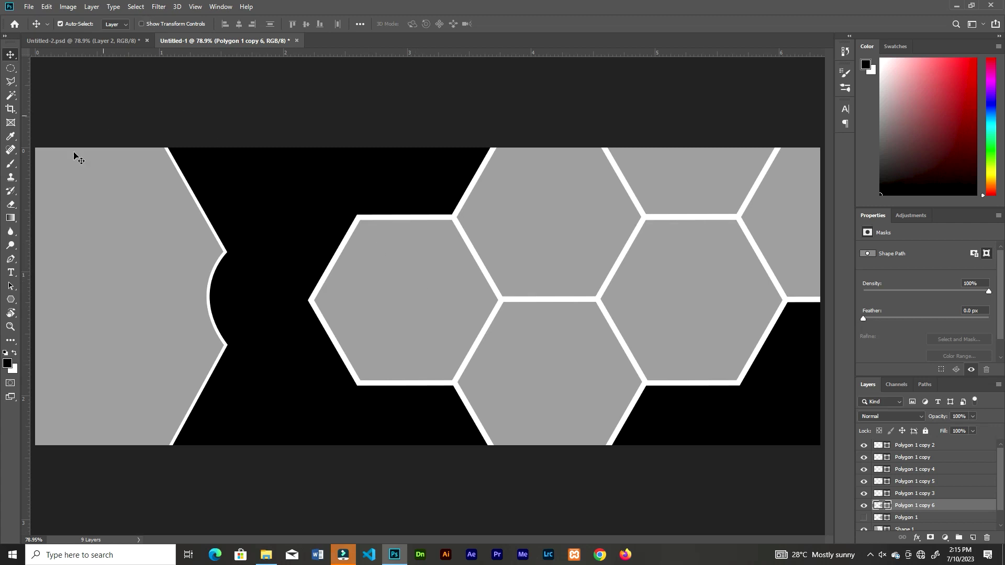
Make a circular selection and reposition it to about X 600, Y 360 px, overlapping the leftmost hexagon's left corner
click(10, 68)
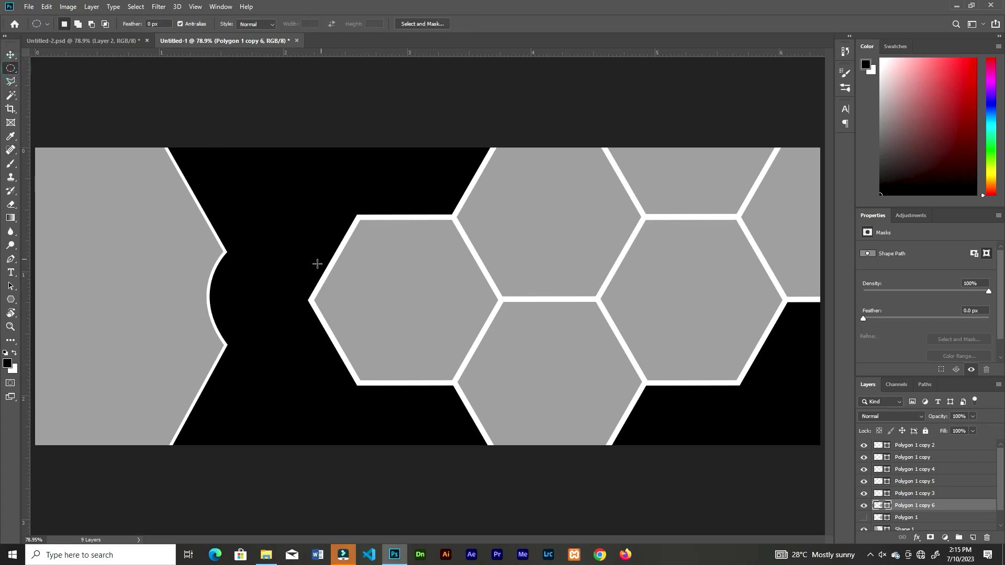
drag(293, 274, 358, 343)
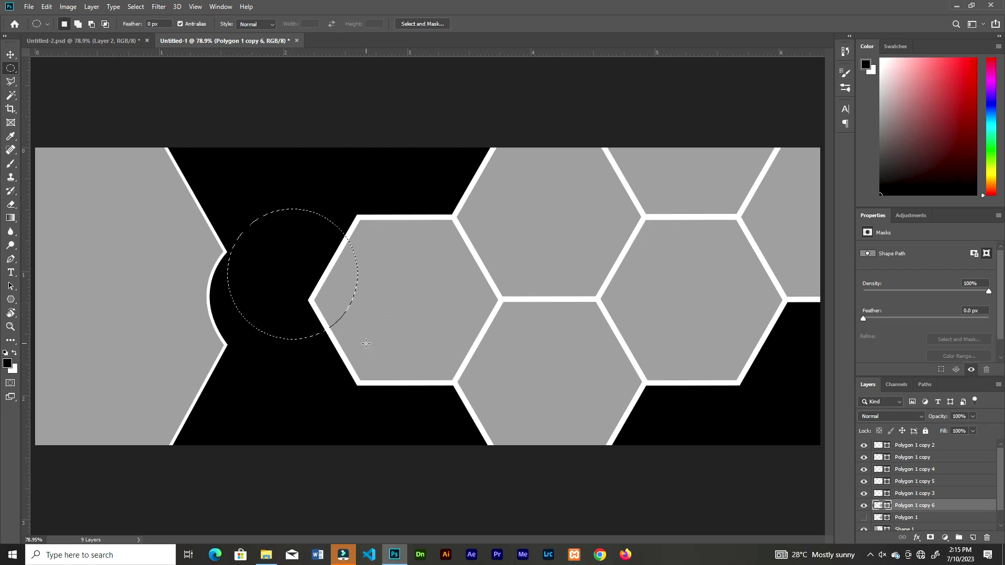
click(136, 6)
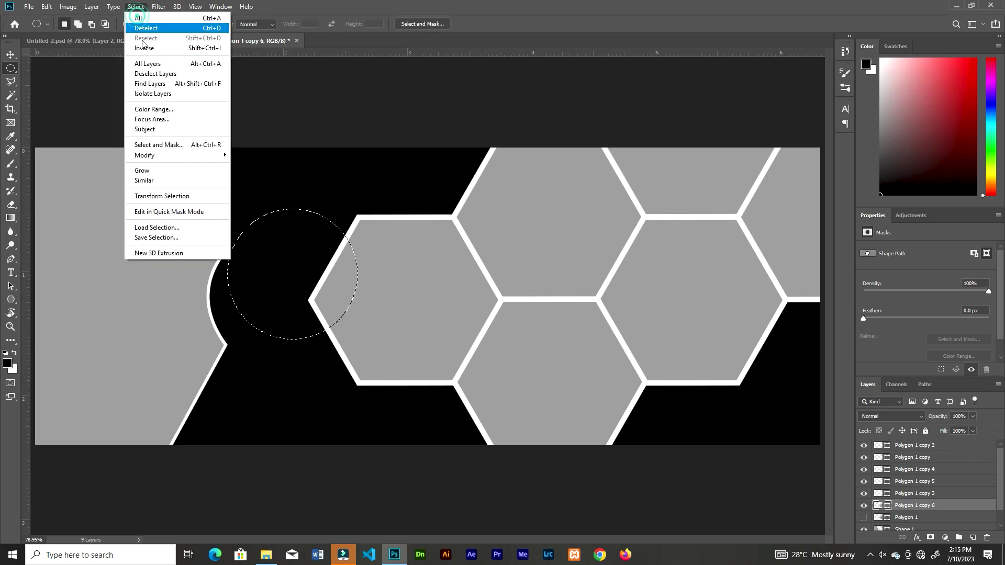
click(167, 196)
drag(306, 258, 307, 296)
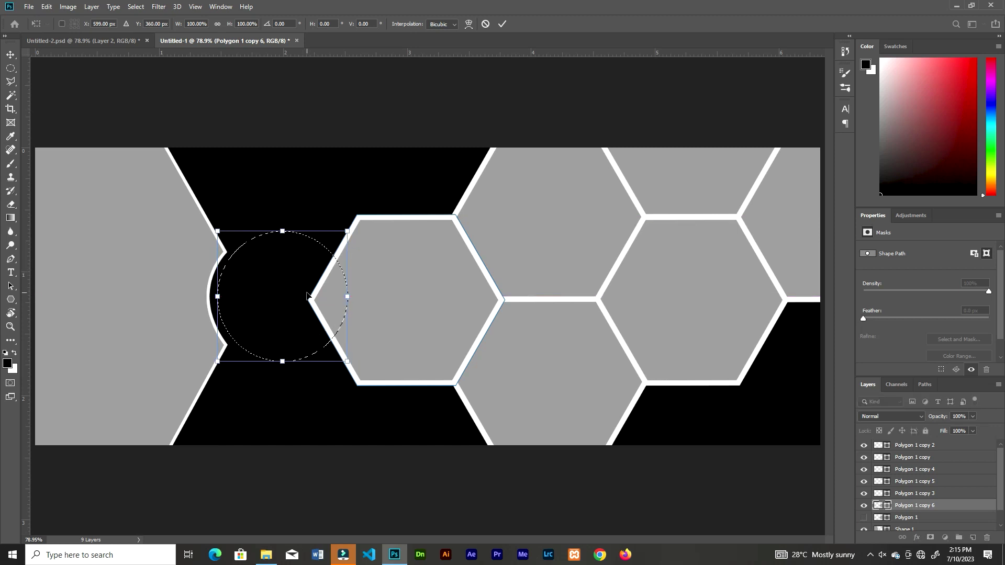
key(Right)
key(Up)
key(Down)
key(Down)
key(Down)
key(Down)
key(Down)
click(502, 23)
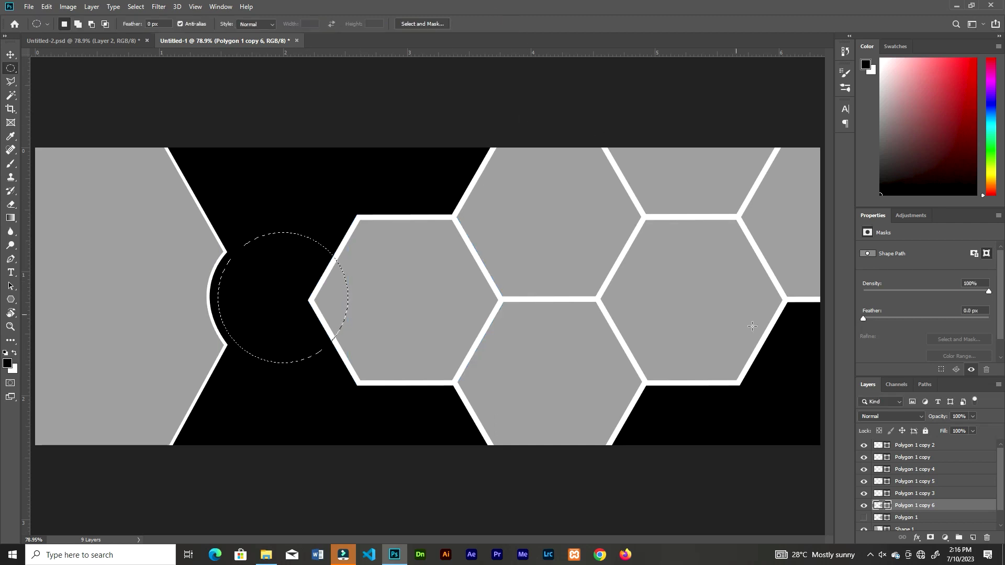
Rasterize the Polygon 1 copy 6 layer, delete the area inside the circular selection and deselect
right_click(916, 510)
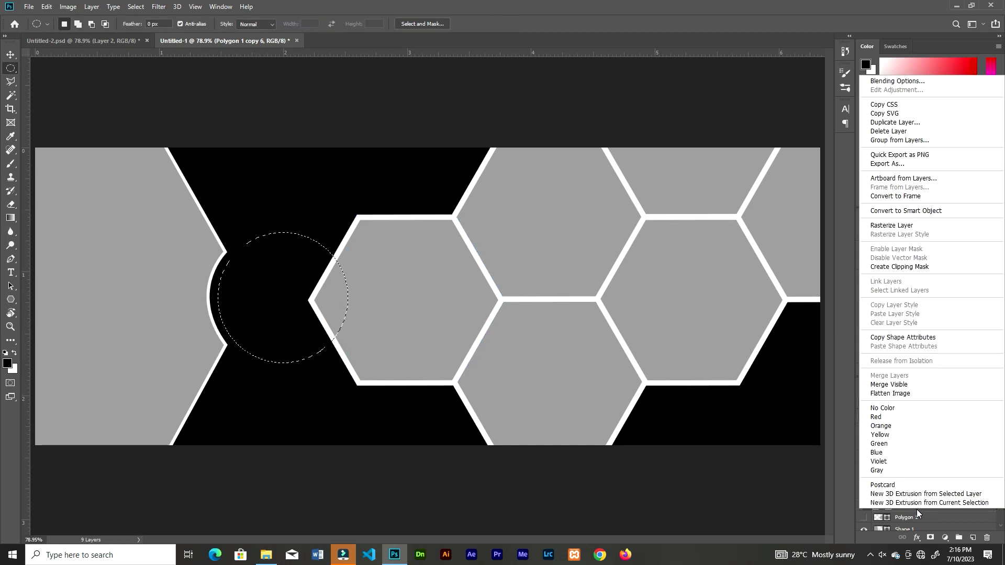
click(899, 225)
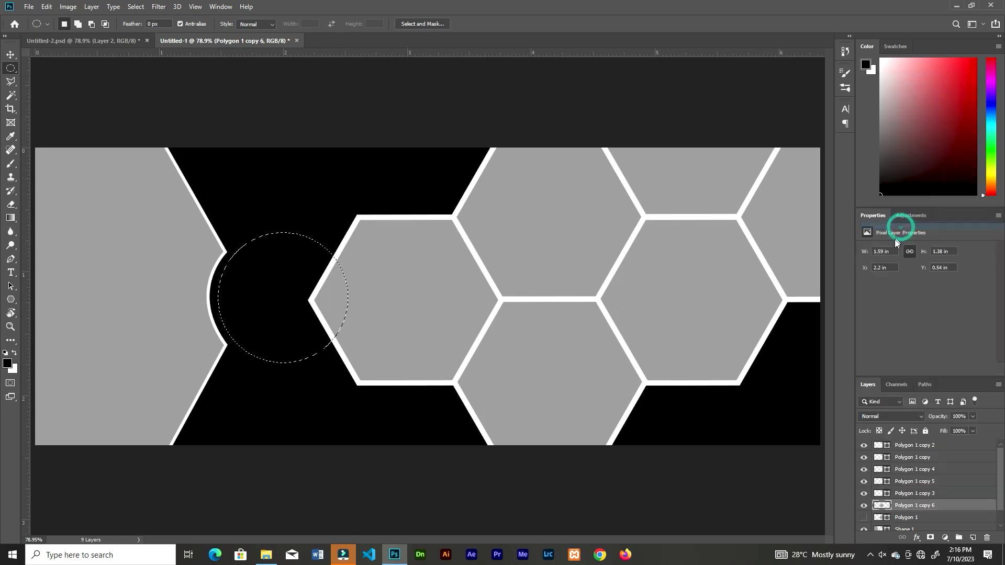
key(Delete)
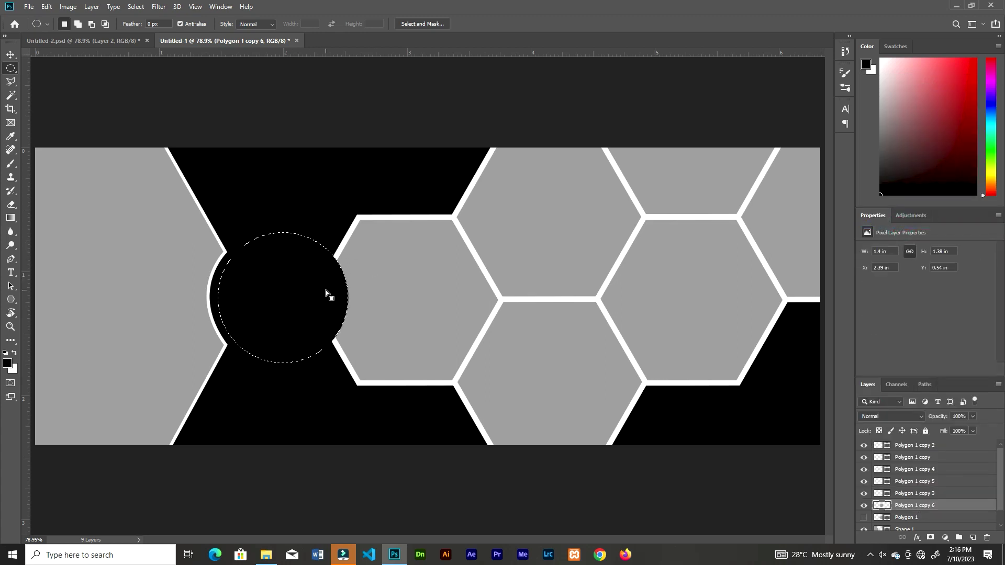
key(ctrl+d)
key(v)
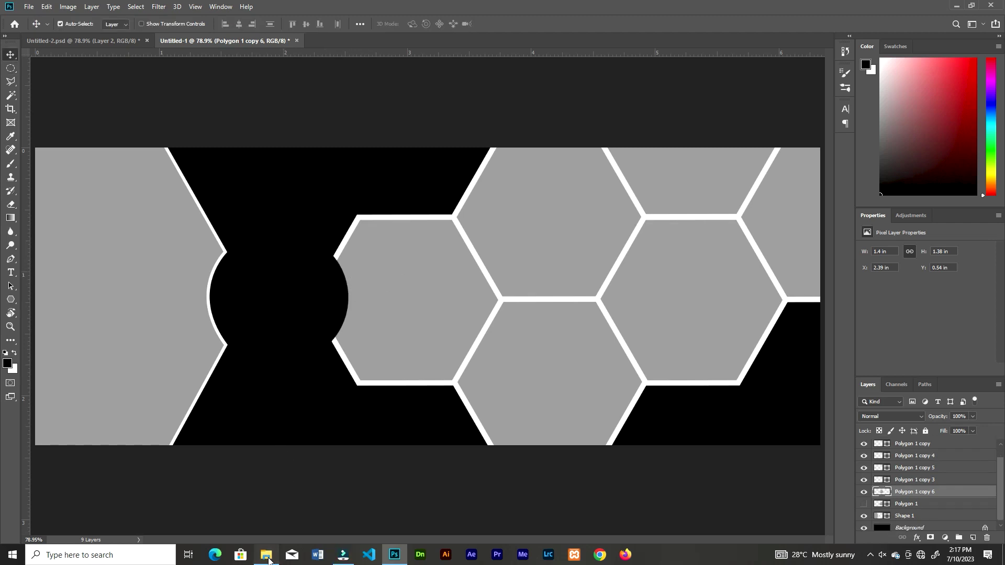
Place the camera lens image from File Explorer, scaled to about 13.38% and fitted into the circular cut-out at about X 588, Y 360 px
click(266, 555)
drag(404, 87, 321, 368)
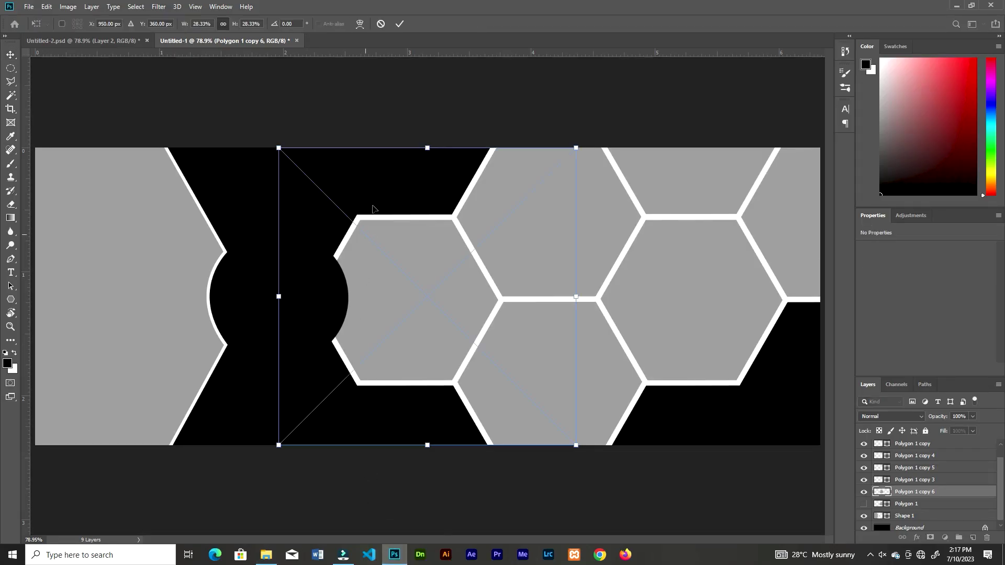
drag(435, 238, 321, 222)
drag(462, 134, 291, 260)
drag(276, 326, 312, 272)
drag(348, 226, 347, 226)
drag(278, 307, 287, 298)
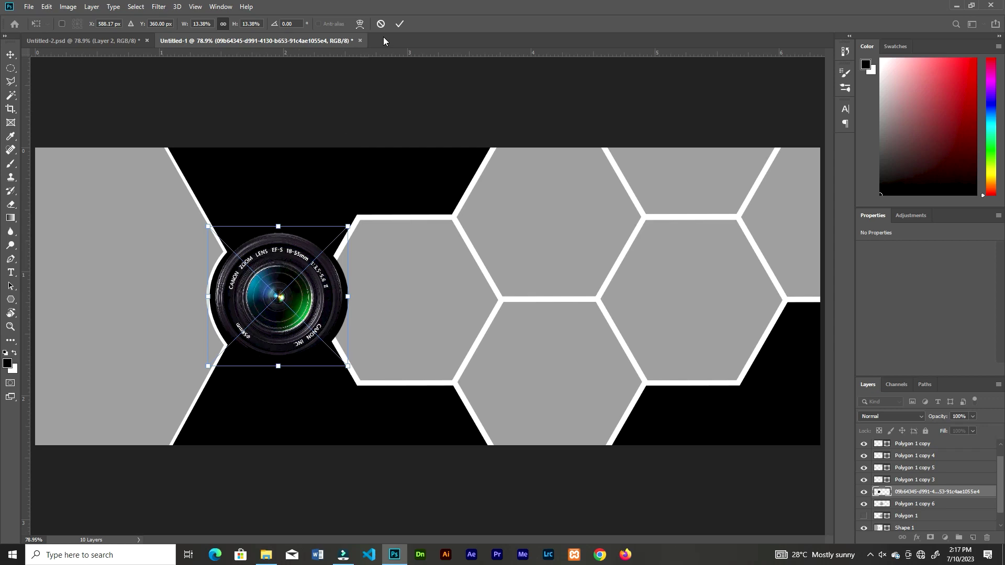
key(Return)
Place the rainbow aperture image from File Explorer, scaled to about 0.55 × 0.59 in and centred on the camera lens
click(265, 556)
drag(689, 77, 332, 437)
drag(413, 247, 273, 231)
drag(436, 135, 208, 343)
drag(190, 384, 282, 296)
drag(315, 262, 318, 257)
drag(316, 265, 324, 257)
click(400, 23)
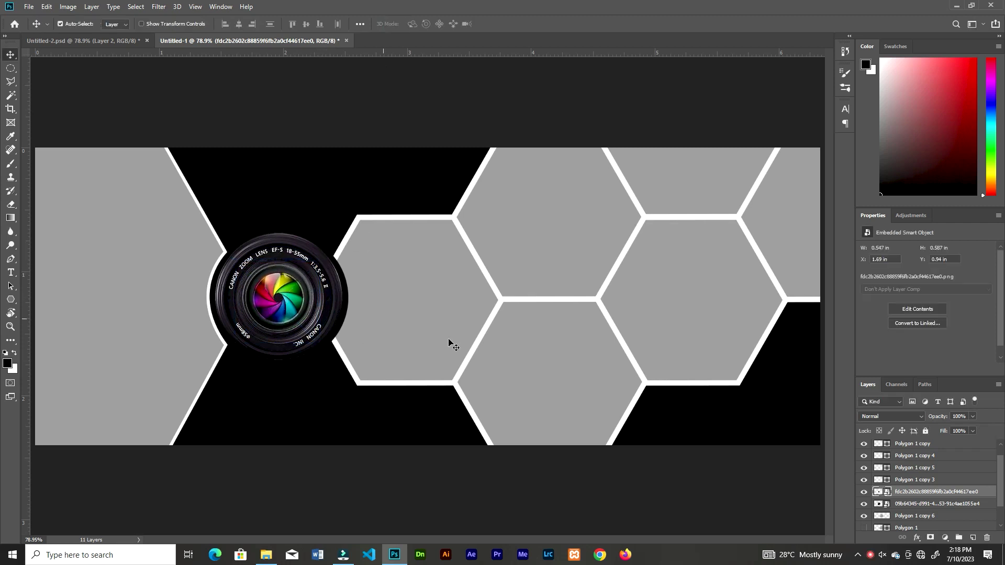
Move the lens and aperture layers to the top of the layer stack, then link and lock both
shift+click(907, 504)
drag(909, 499, 911, 421)
drag(908, 445, 908, 446)
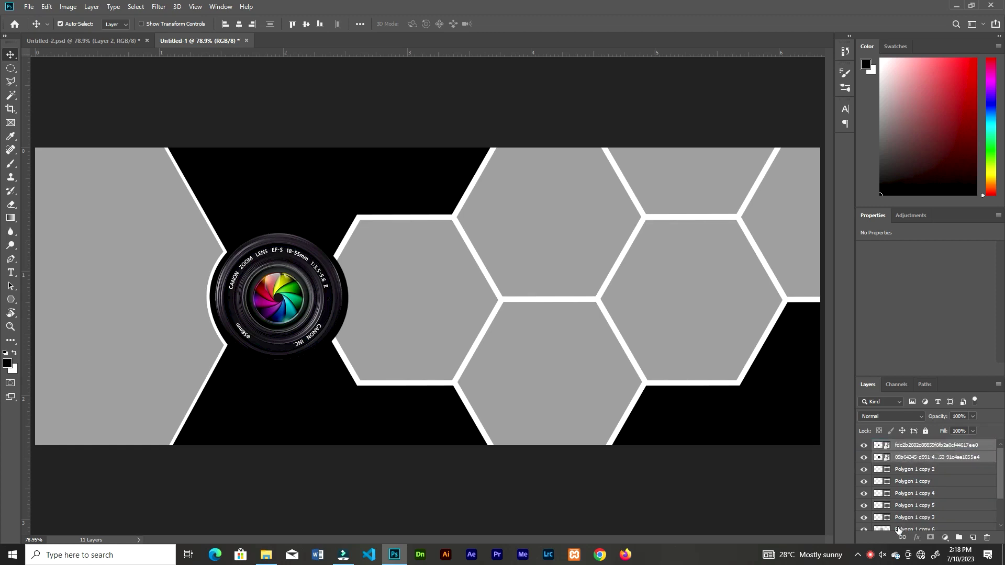
click(902, 539)
click(925, 432)
Place the portrait 937A0715.jpg from File Explorer above Polygon 1 copy 6, about 1.53 × 2.05 in, over the leftmost hexagon
click(397, 292)
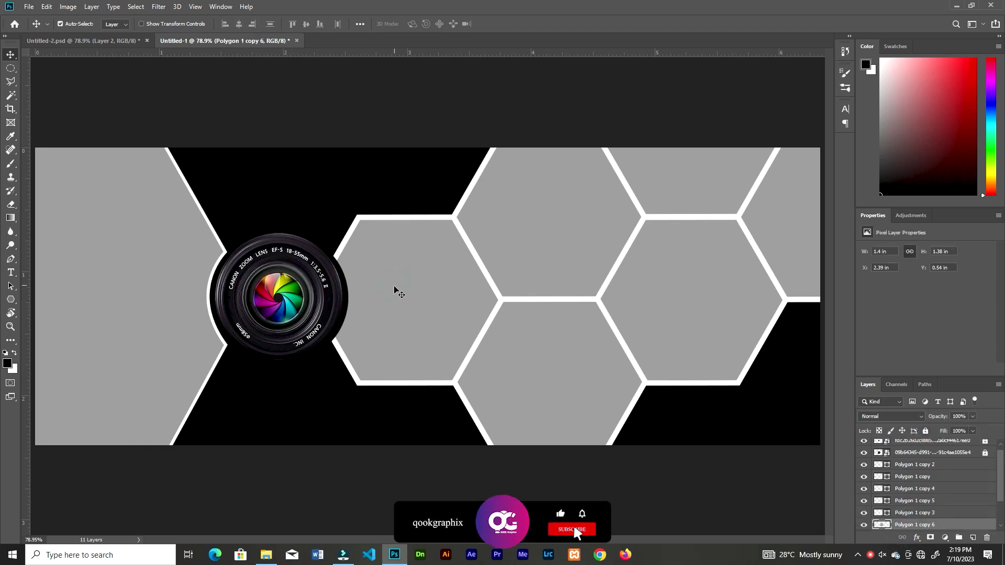
click(268, 555)
drag(518, 108, 408, 471)
drag(539, 149, 508, 191)
drag(419, 251, 436, 267)
key(Return)
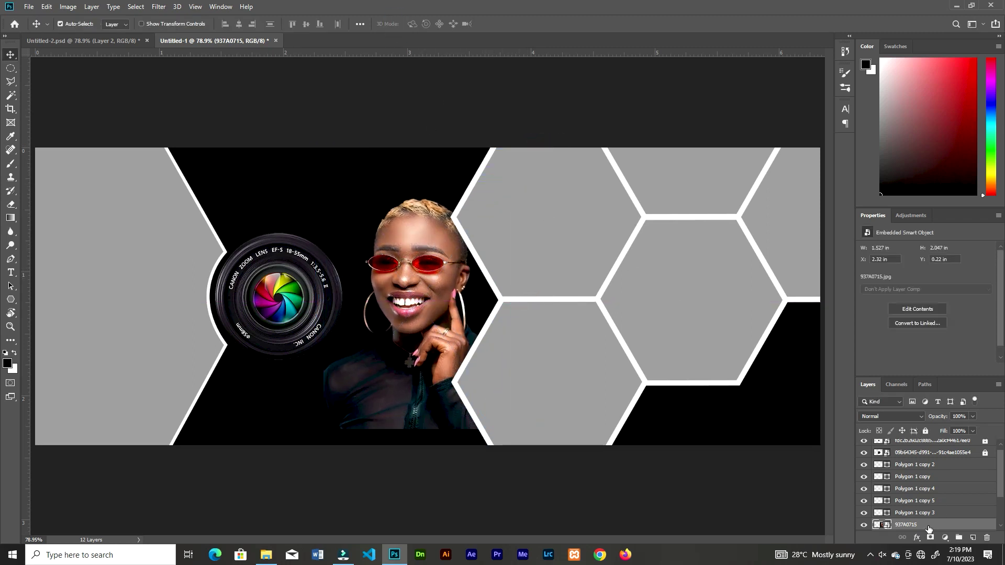
Clip the portrait to the leftmost hexagon and scale it to about 1.45 × 1.94 in
right_click(928, 528)
click(893, 307)
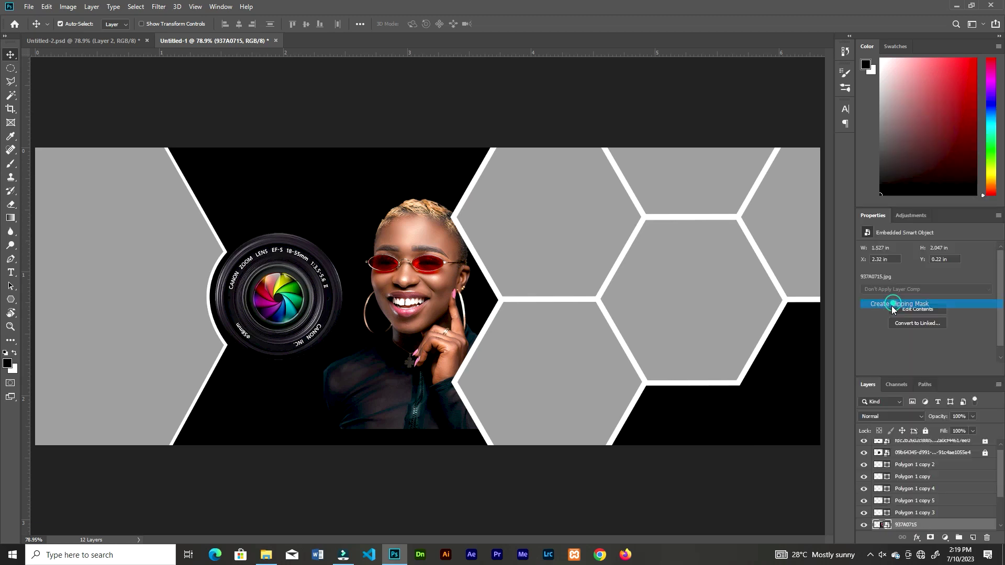
key(ctrl+t)
drag(513, 174, 502, 188)
click(399, 25)
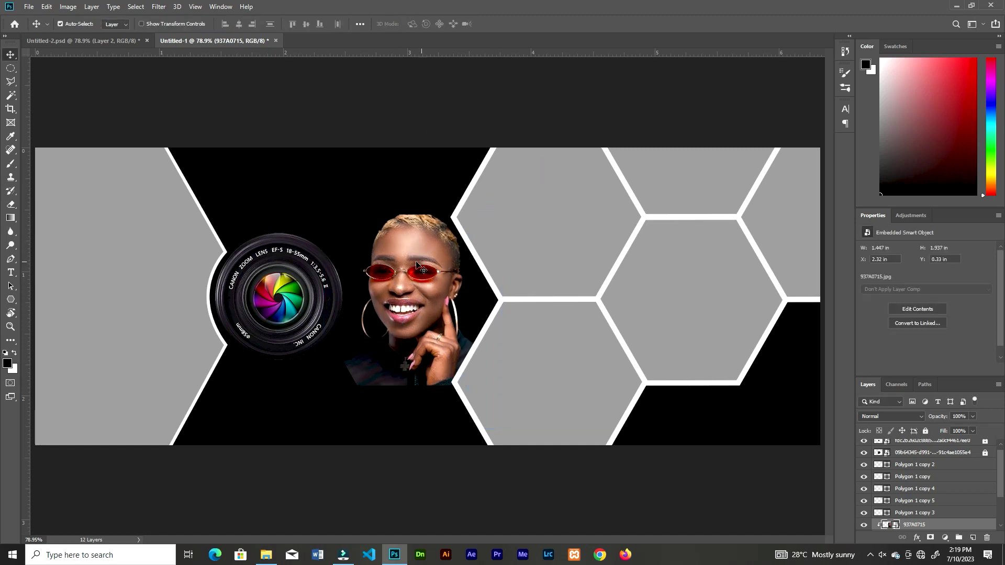
Show the hidden Polygon 1 layer and move it directly above the portrait layer
drag(1001, 474, 1001, 500)
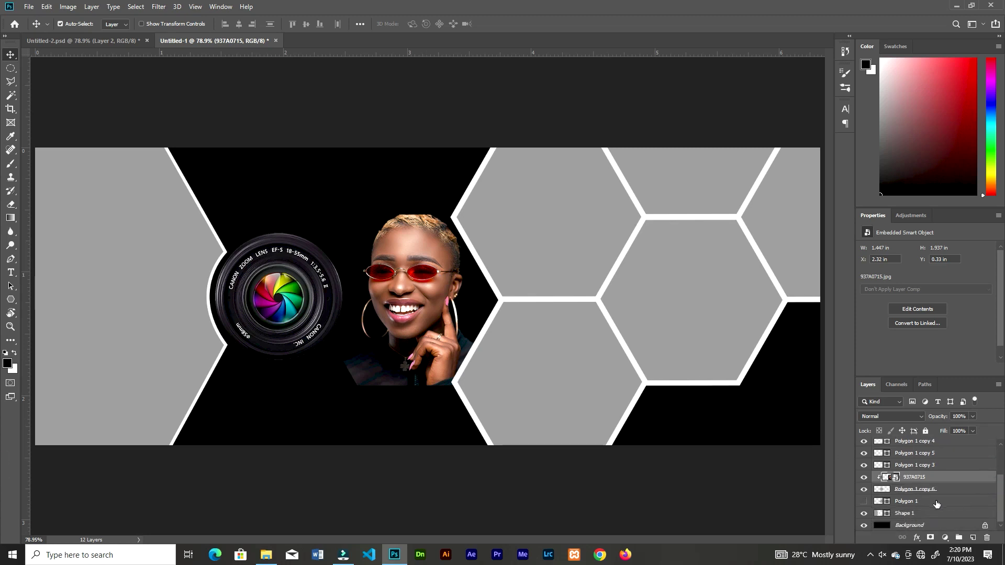
click(865, 500)
drag(928, 503, 924, 480)
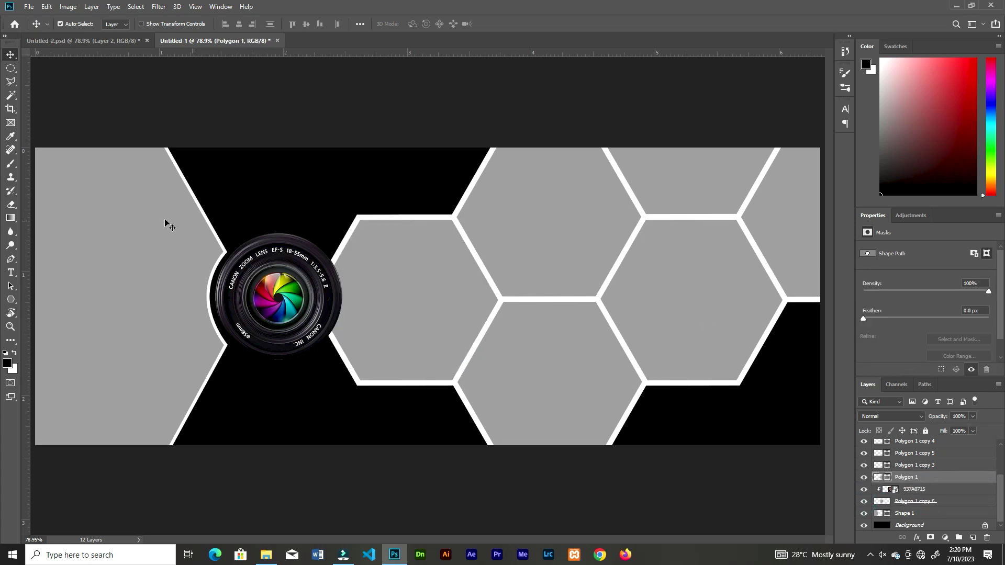
Remove the fill of Polygon 1, leaving only its white outline around the portrait
click(11, 258)
click(118, 24)
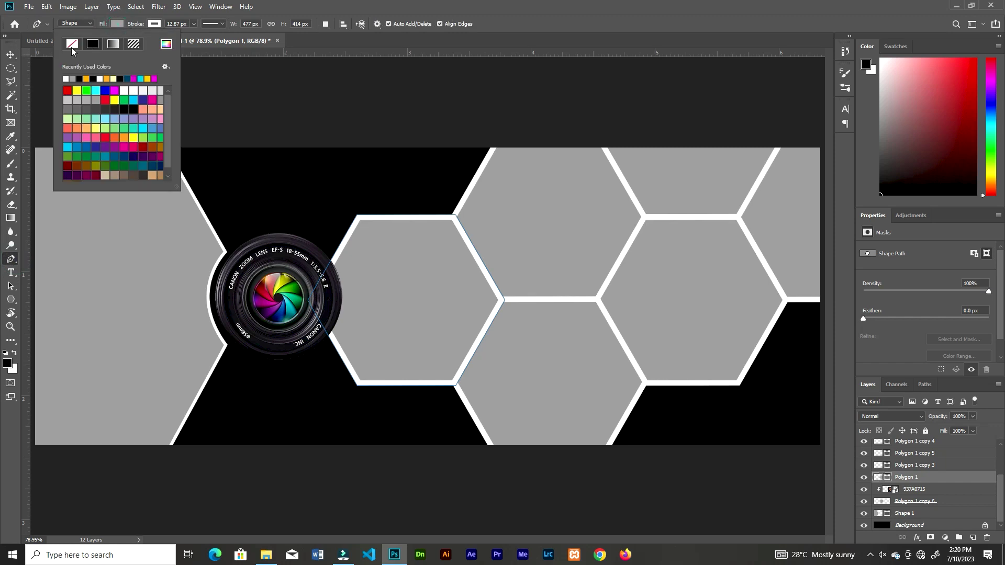
click(73, 45)
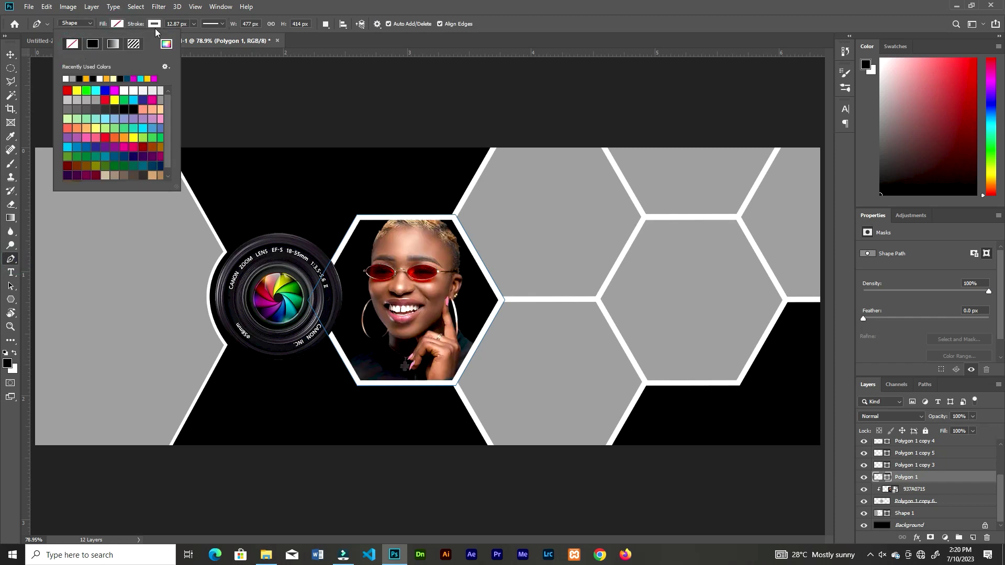
key(v)
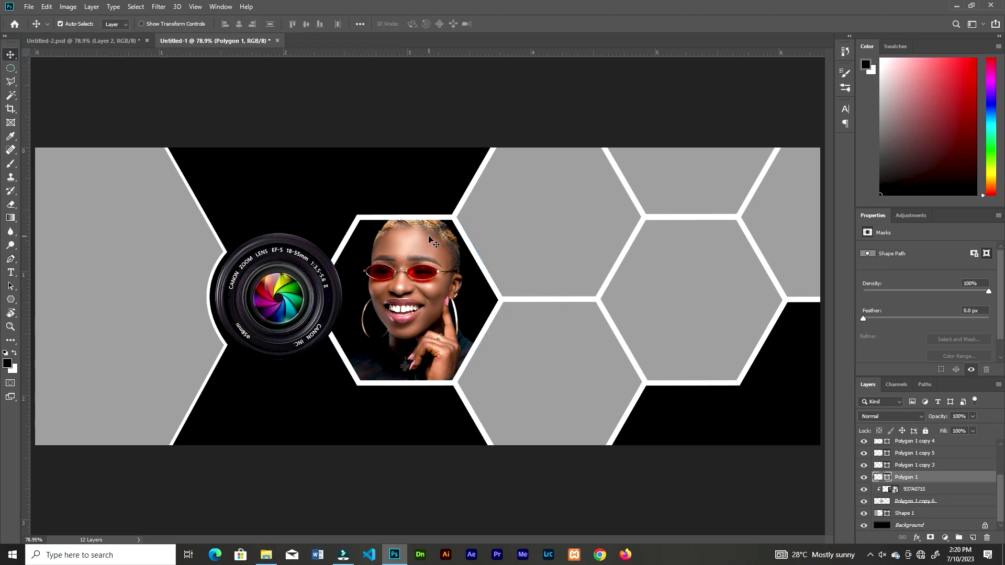
Rasterize the Polygon 1 layer and make a circular selection about 0.92 in across over the camera lens
right_click(942, 481)
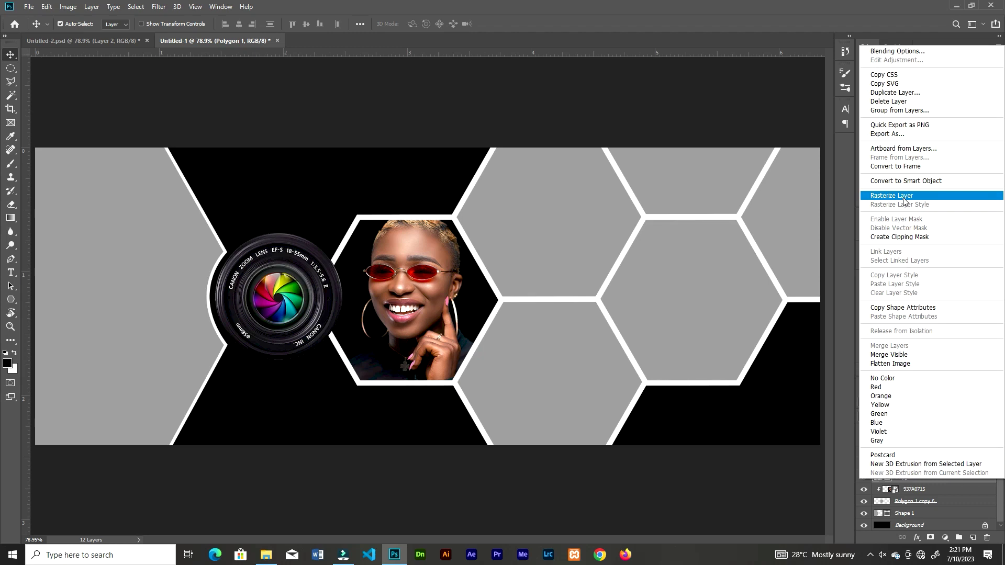
click(904, 202)
click(12, 72)
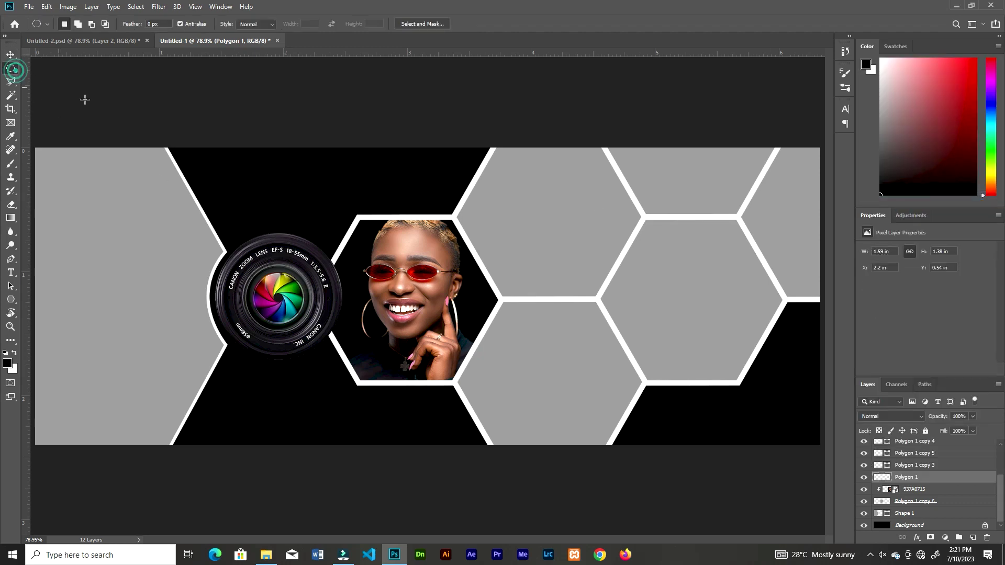
drag(280, 283, 337, 340)
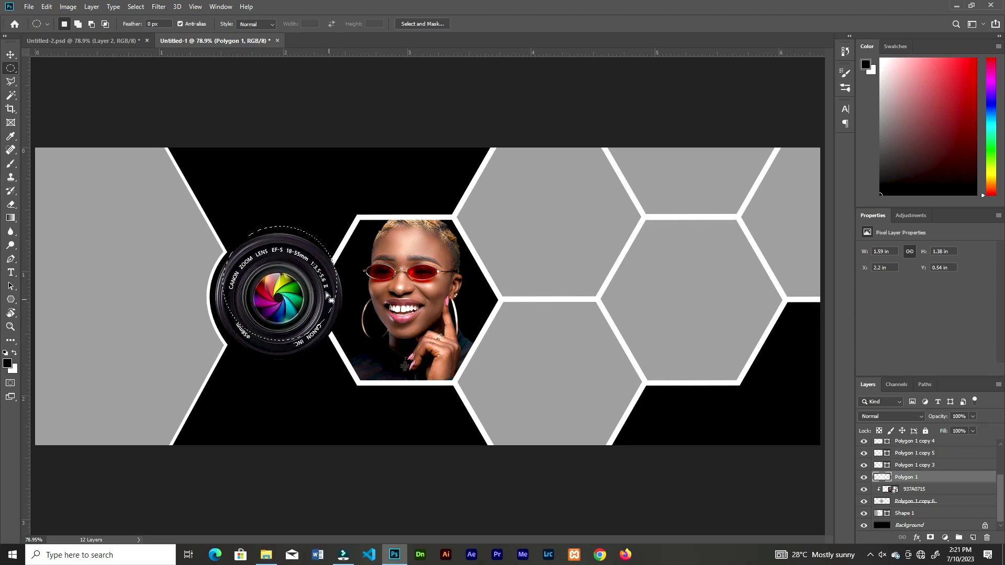
Reposition the circular selection to about X 625, Y 364 px, delete the hexagon outline's left corner inside it and deselect
click(141, 9)
click(163, 197)
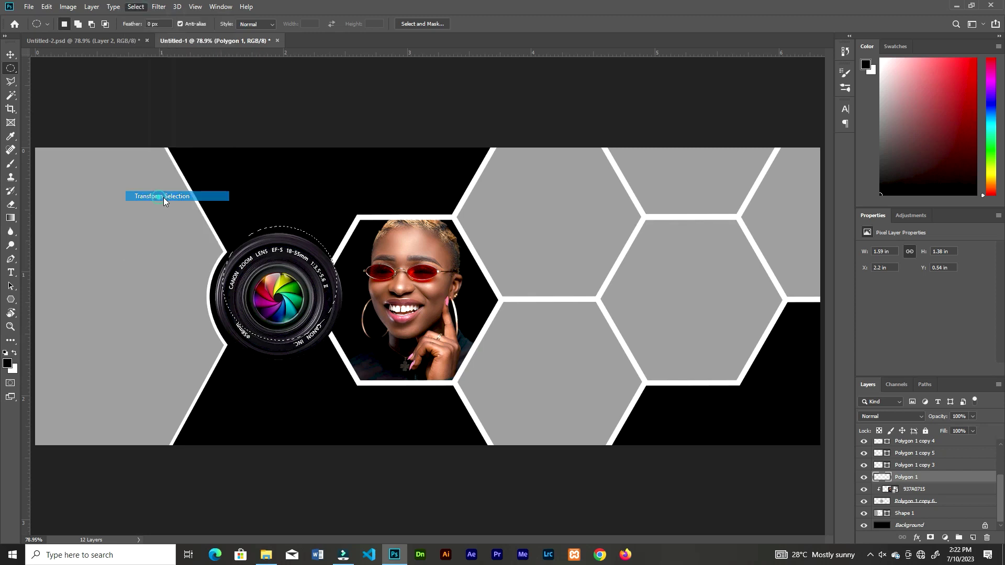
drag(296, 281, 308, 297)
key(Up)
key(Left)
key(Up)
key(Right)
key(Up)
key(Right)
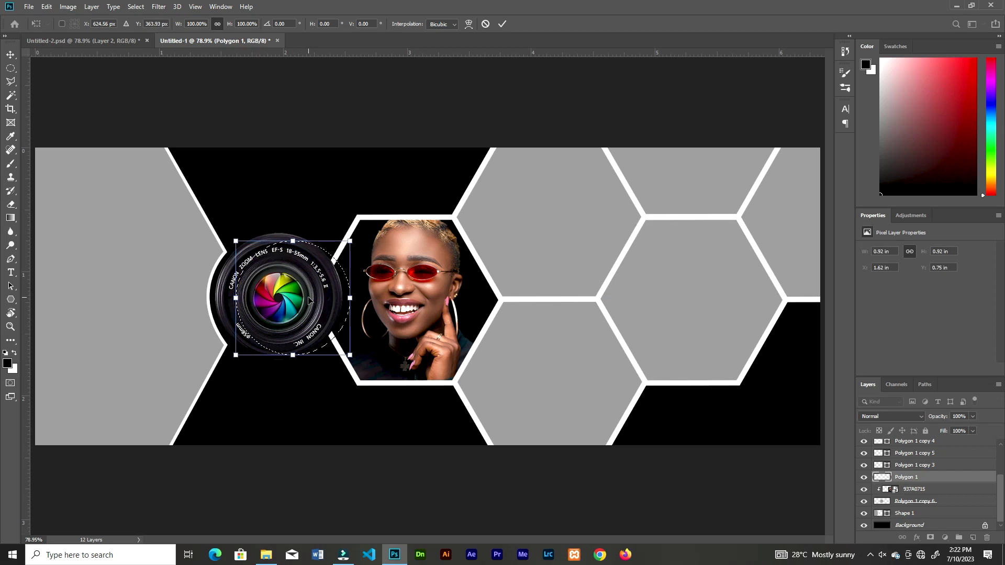
click(502, 24)
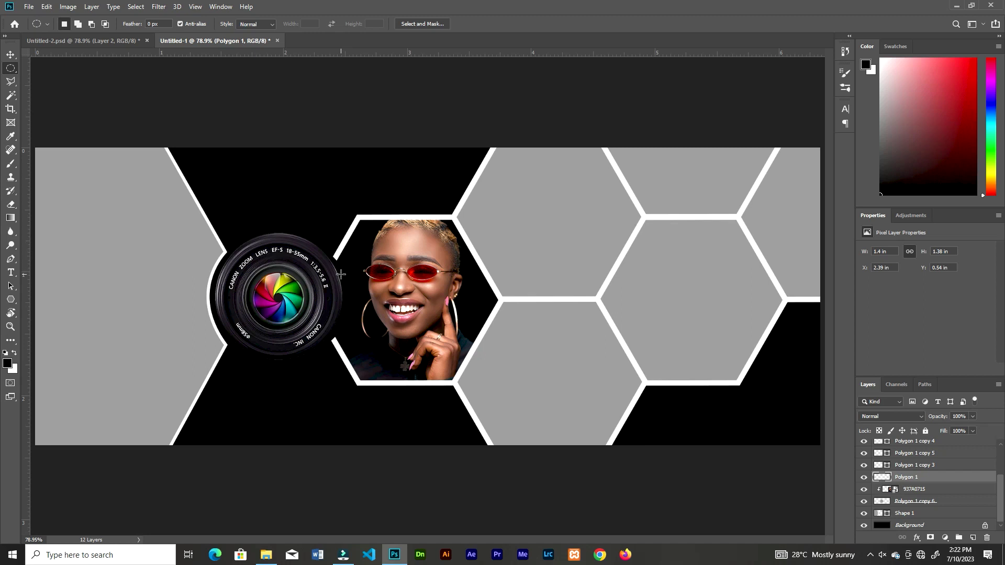
key(ctrl+d)
Draw a curved Pen path about 35 × 202 px joining the two cut ends of the hexagon outline around the lens
key(ctrl+plus)
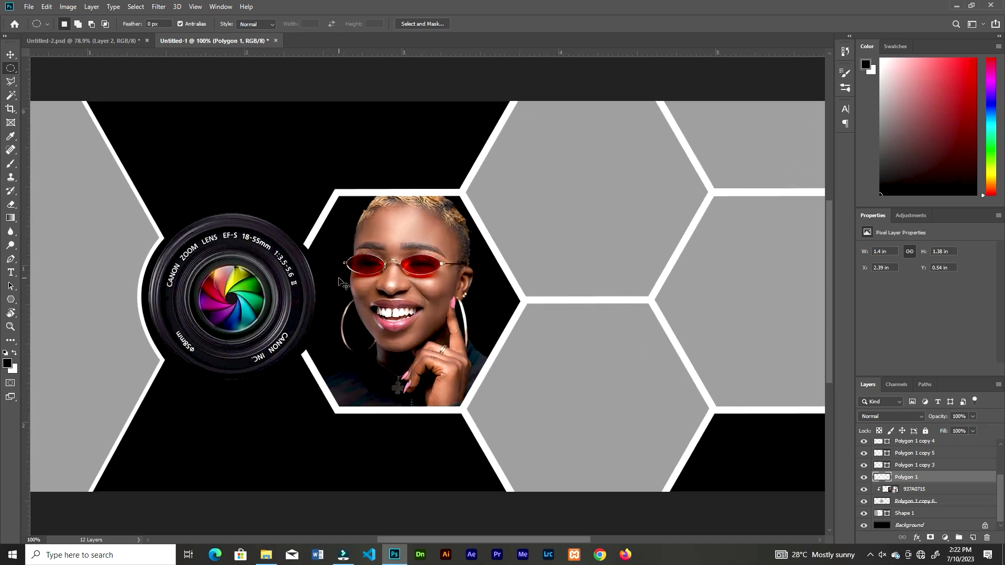
key(ctrl+plus)
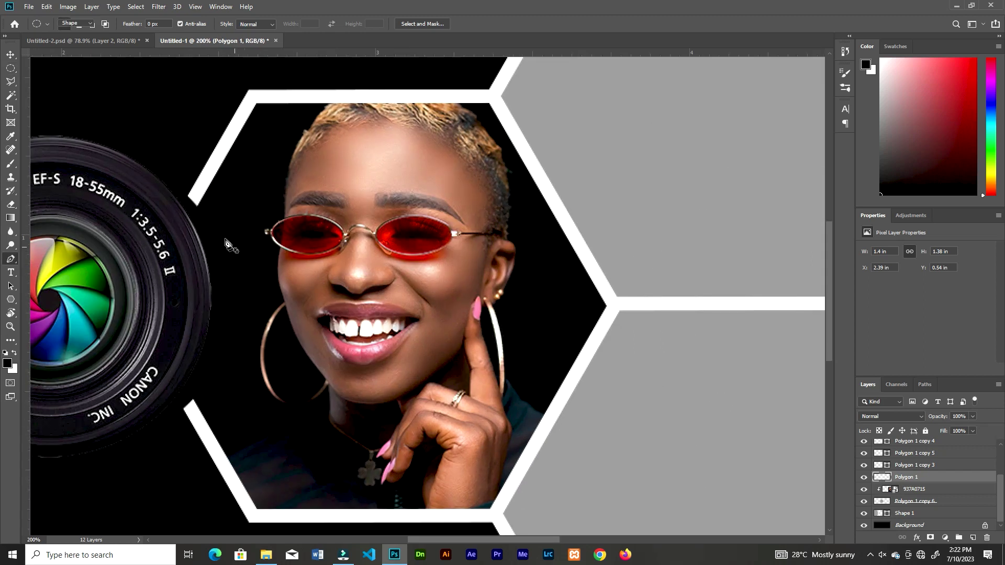
key(p)
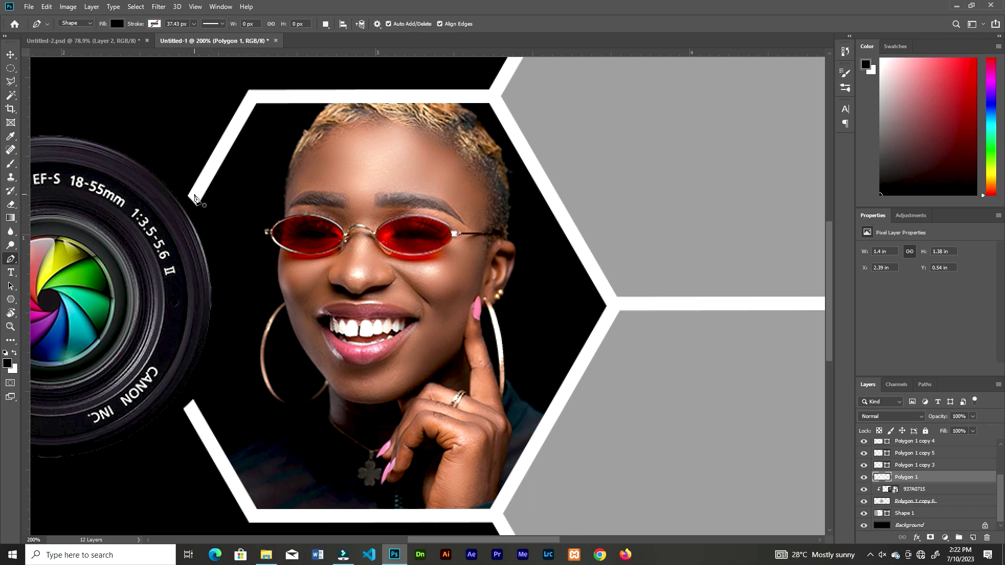
click(194, 194)
drag(189, 405, 109, 513)
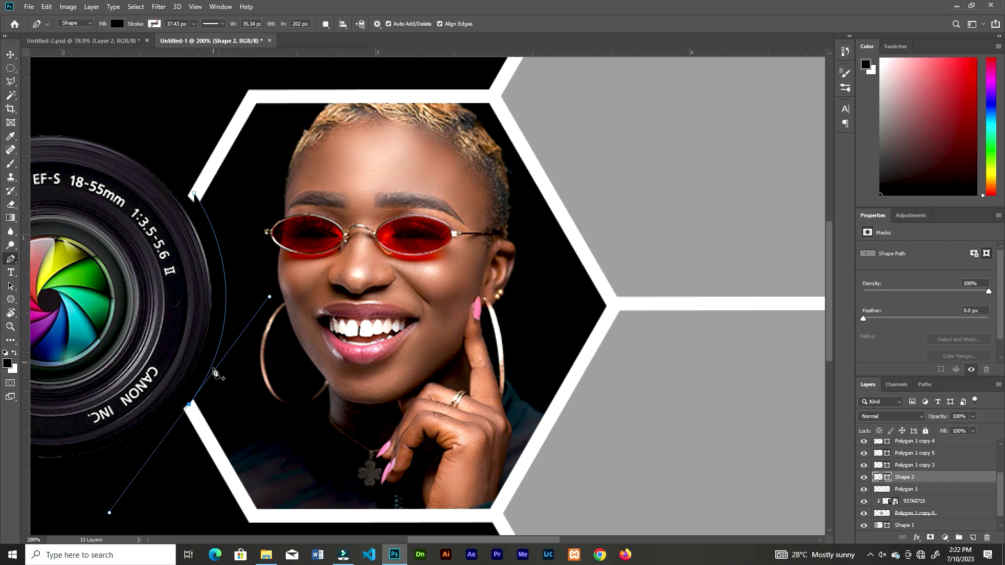
Give the curve no fill and a white stroke 12.87 px wide
click(117, 24)
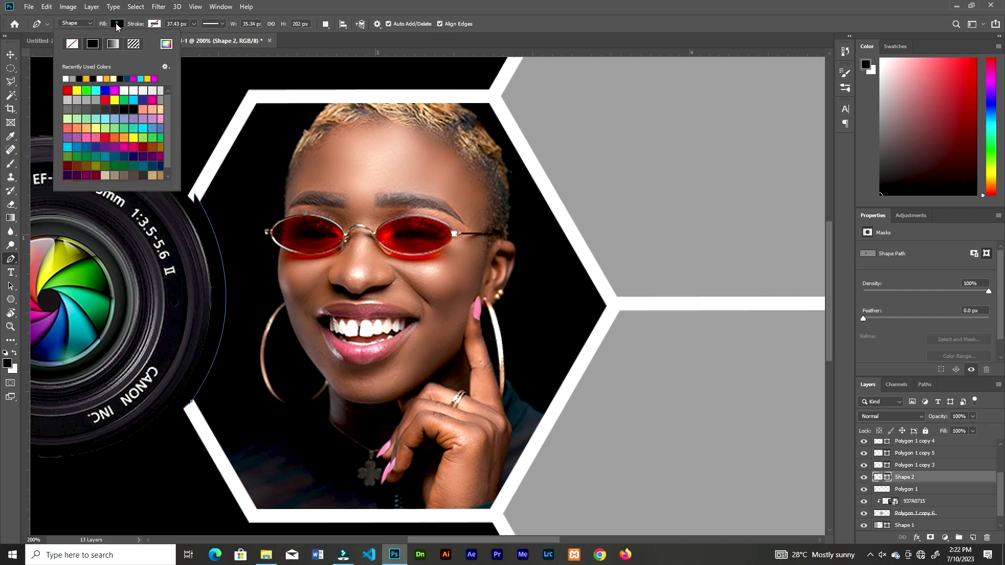
click(72, 44)
click(154, 23)
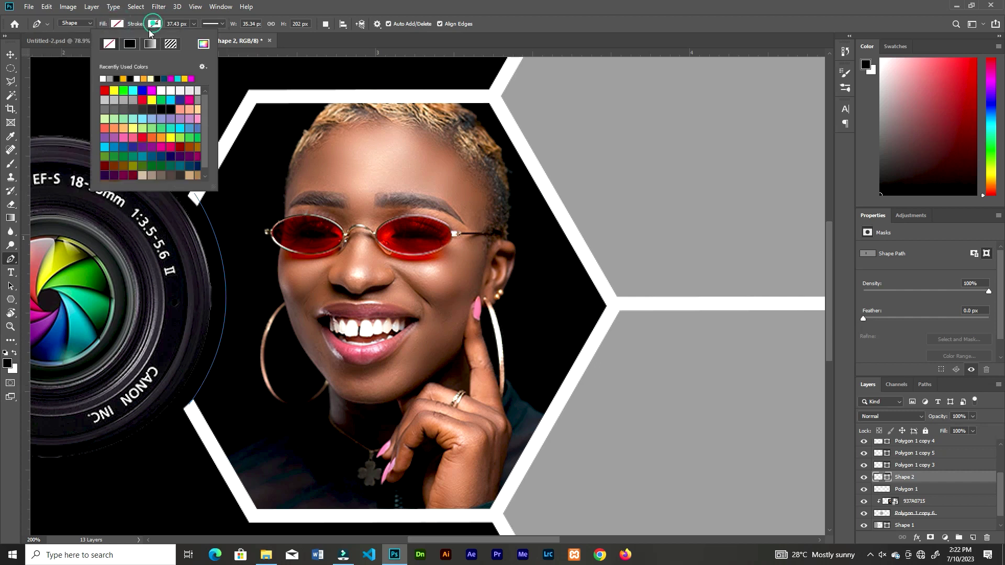
click(103, 79)
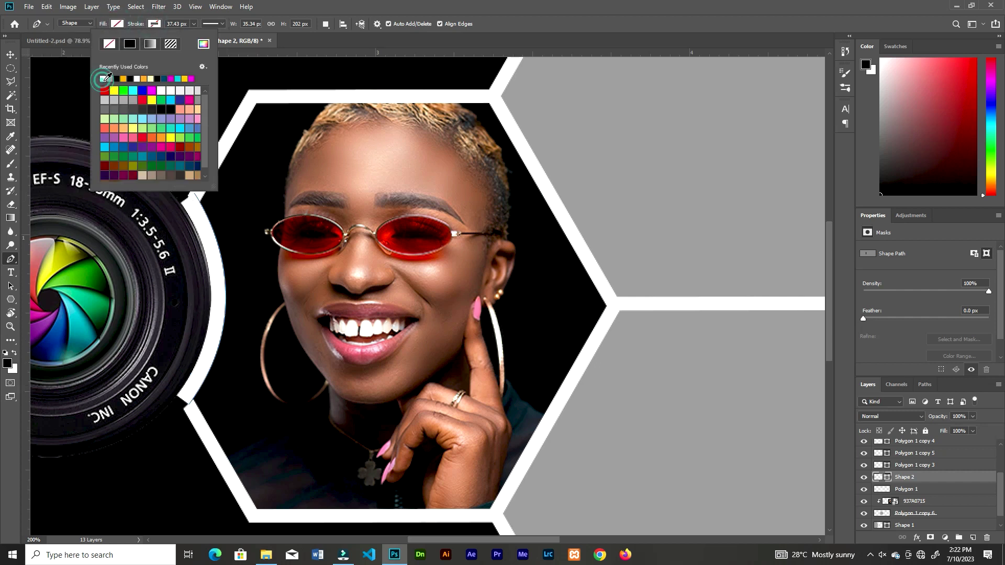
click(172, 24)
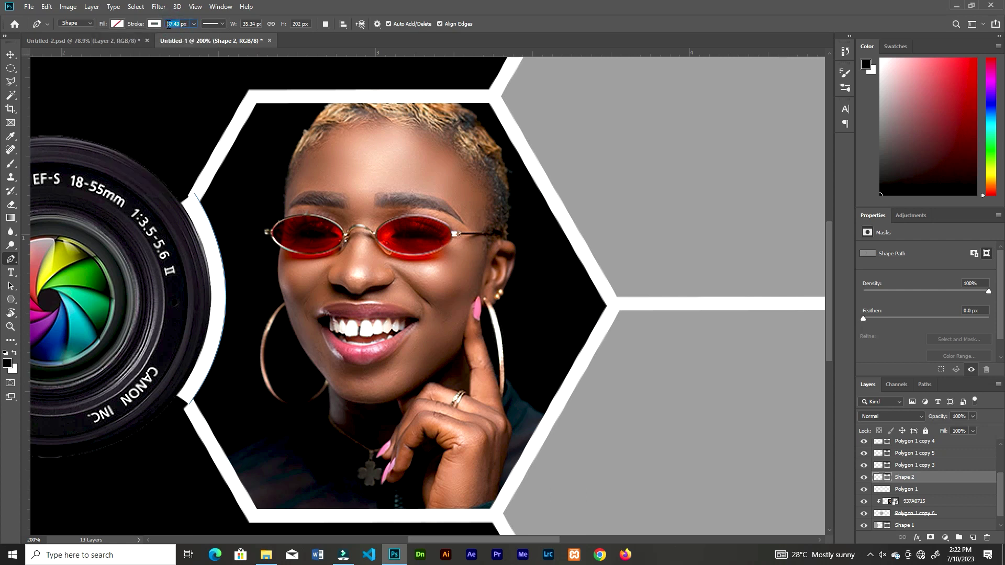
key(Return)
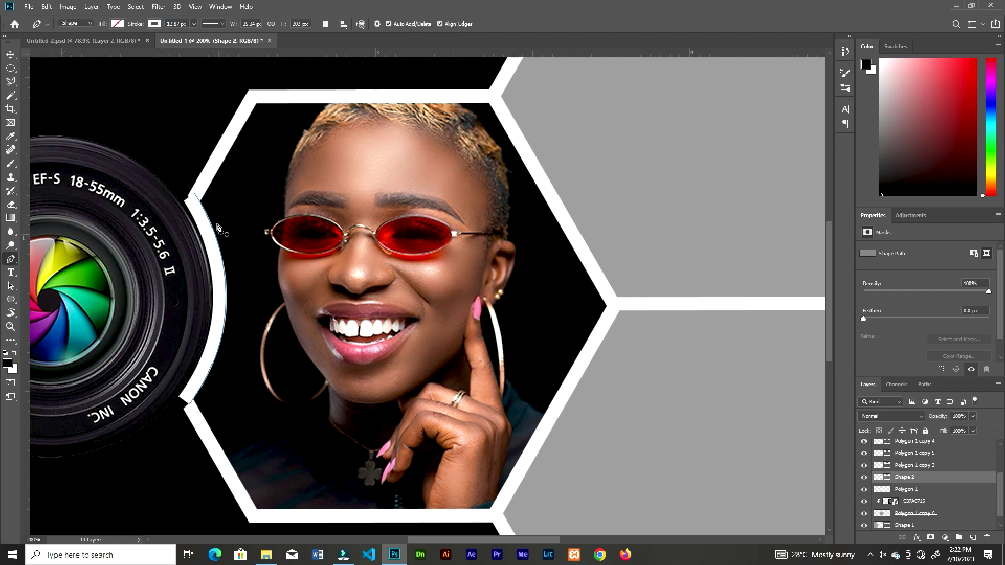
Move the white arc and stretch its height to about 105% so it meets both cut ends of the hexagon outline
key(v)
drag(221, 277, 228, 273)
key(ctrl+t)
drag(197, 404, 196, 414)
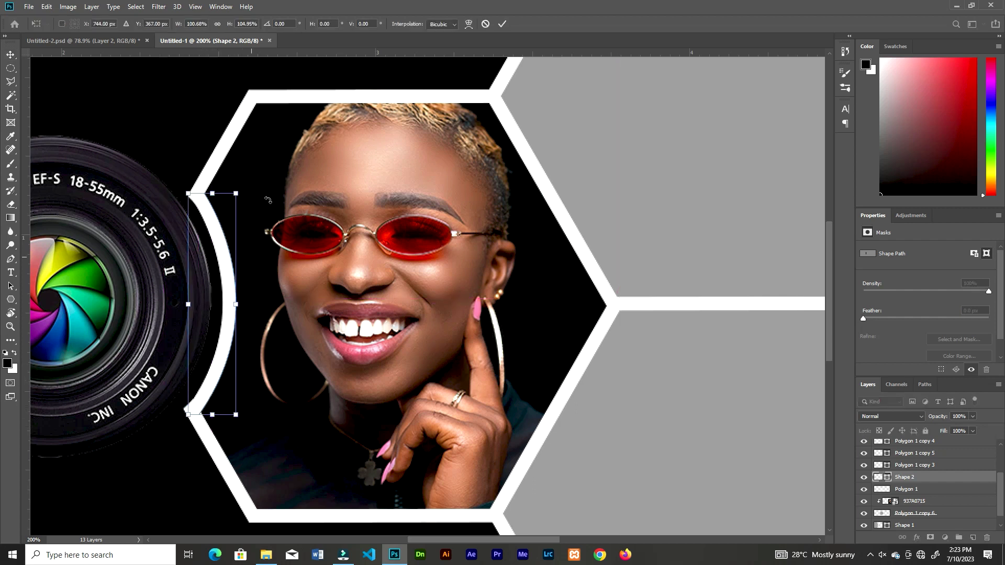
click(502, 24)
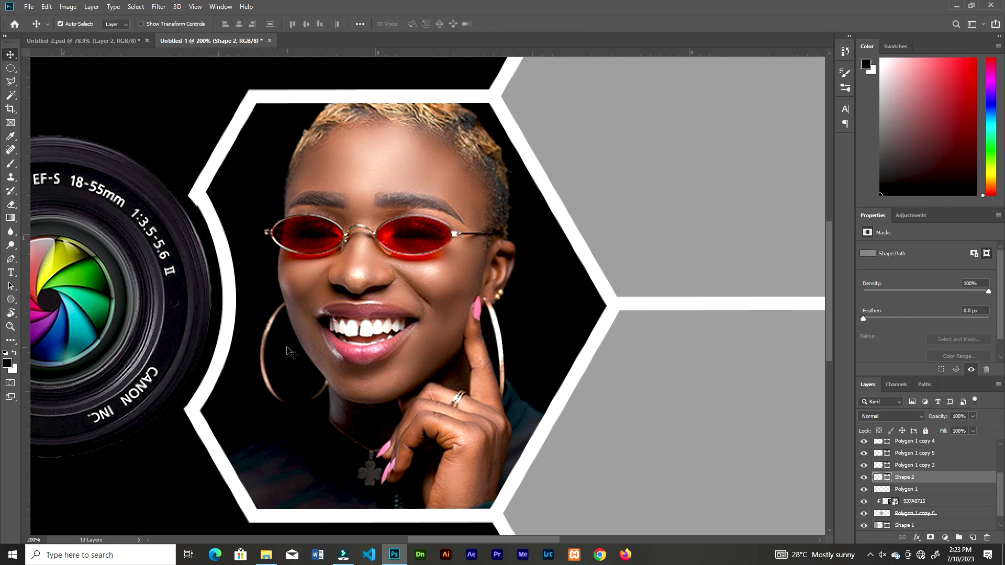
key(Left)
key(Left)
Scale the portrait in the hexagon beside the lens to about 2.6% and reposition it to about X 907, Y 419 px
key(ctrl+0)
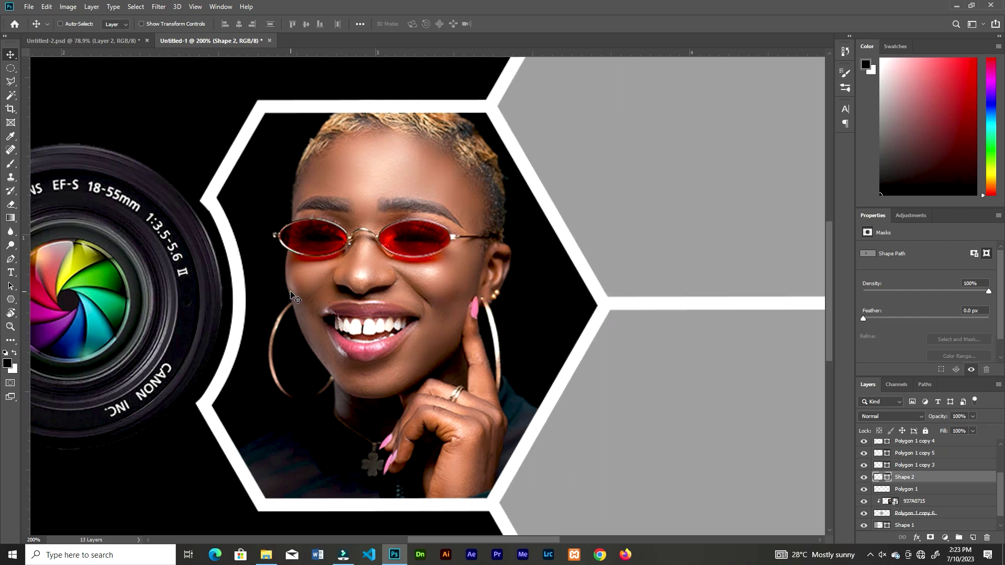
click(316, 335)
drag(424, 275, 426, 280)
key(ctrl+t)
drag(504, 194, 497, 204)
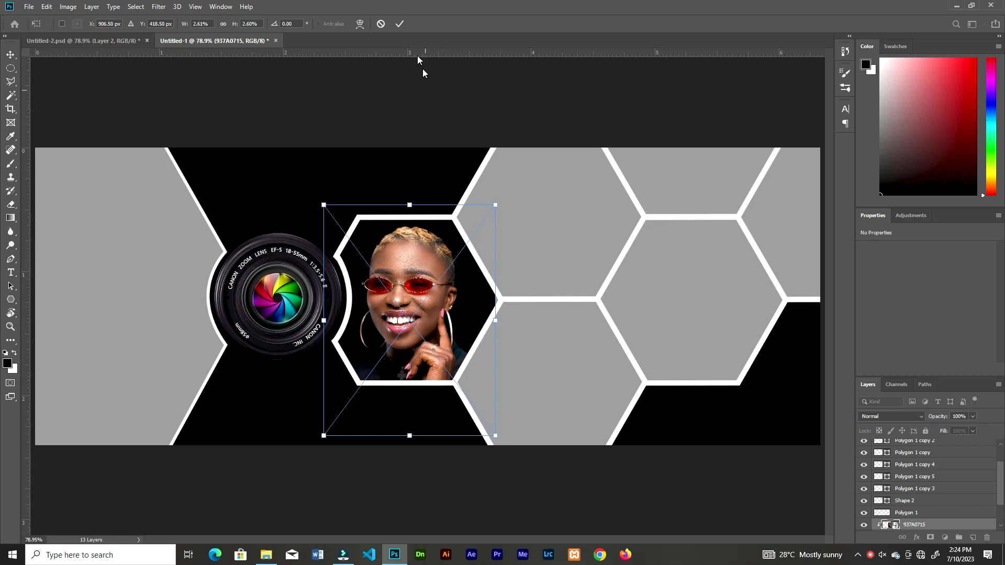
click(400, 23)
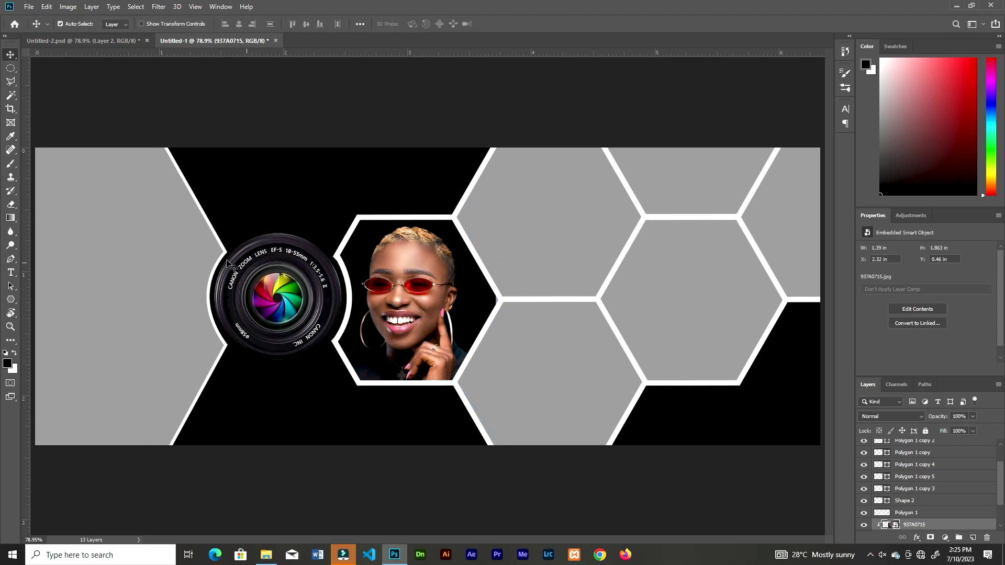
Place the photographer image 937A2203 directly above the notched shape's layer, scaled to about 31% and covering the shape
click(140, 266)
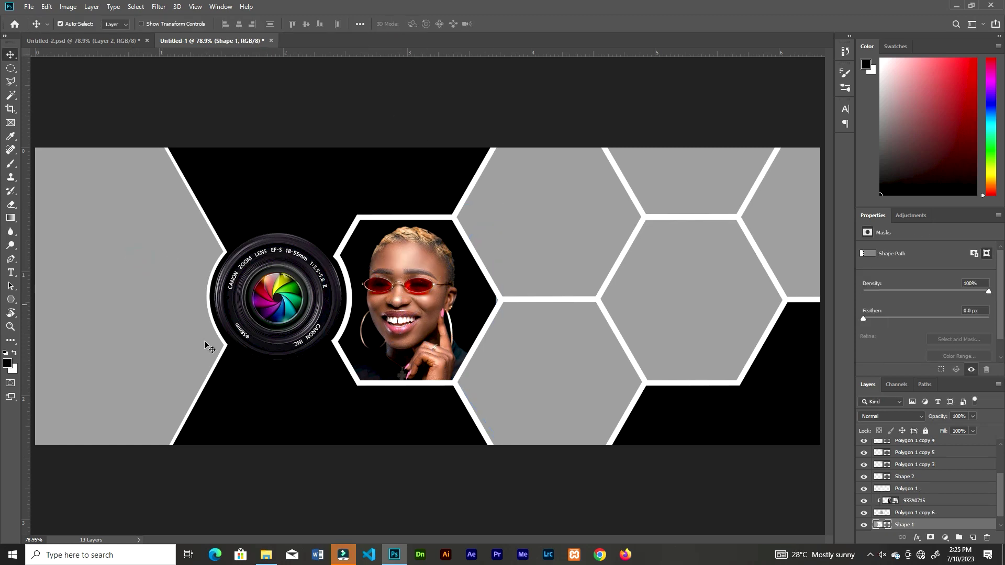
click(266, 555)
drag(526, 112, 209, 362)
drag(392, 430, 111, 410)
drag(268, 128, 293, 96)
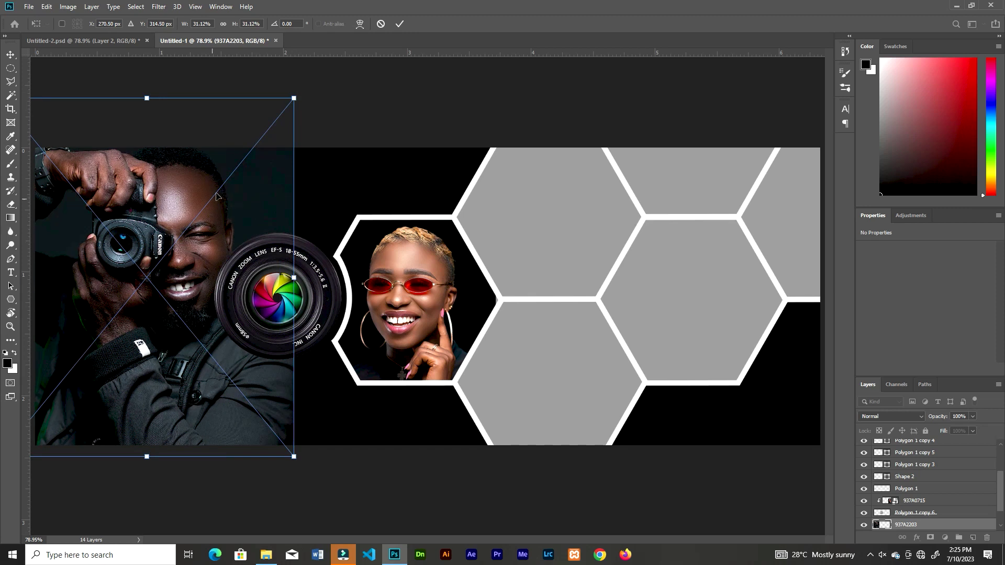
key(Return)
Clip the 937A2203 photo to the notched shape and shift it slightly so the face and camera sit inside
right_click(909, 526)
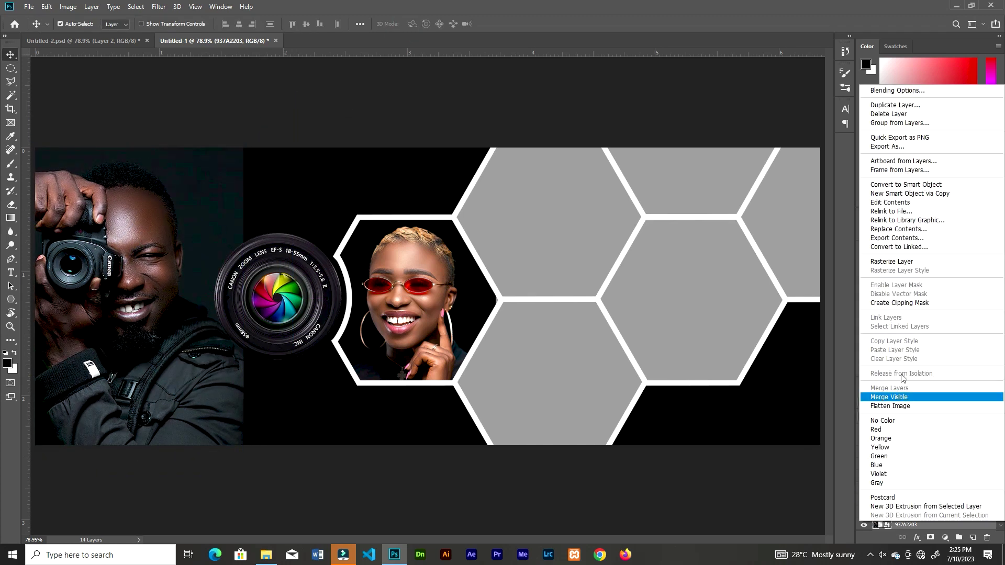
click(898, 303)
drag(153, 246, 160, 256)
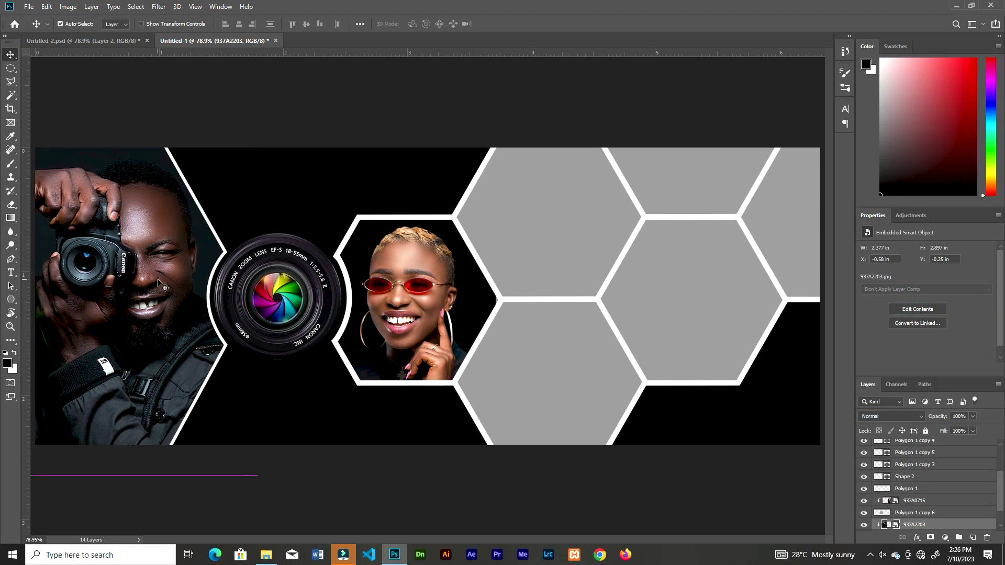
Place the child photo _37A0555 (2) over the upper hexagon next to the clipped portrait, centred at about X 1269, Y 139 px
click(541, 236)
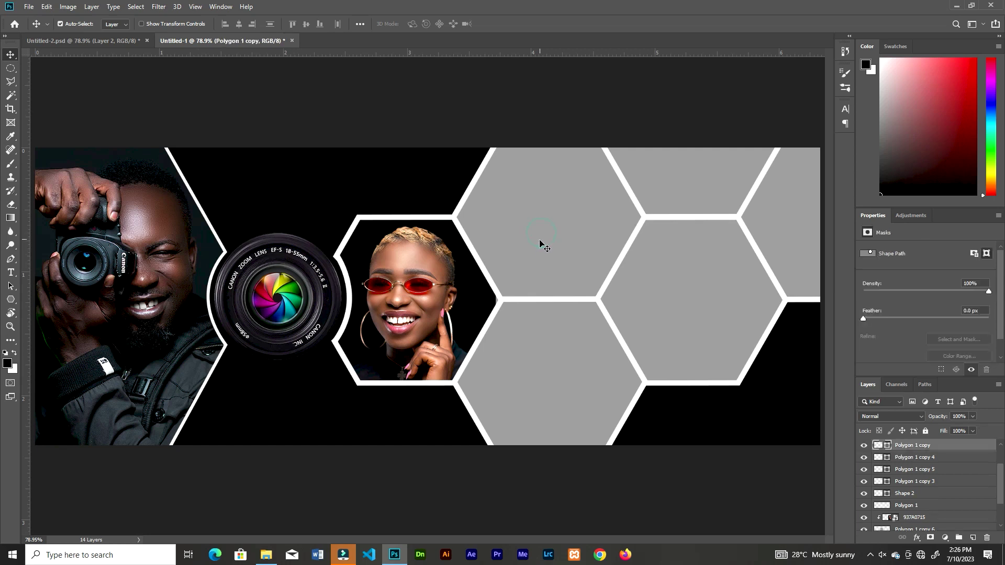
click(265, 554)
drag(126, 82, 542, 293)
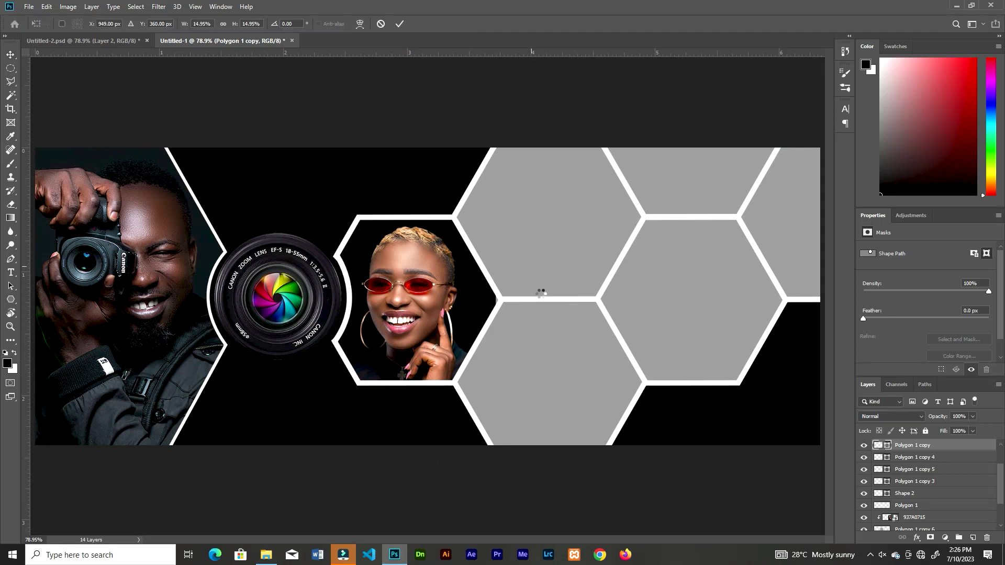
drag(460, 242, 592, 151)
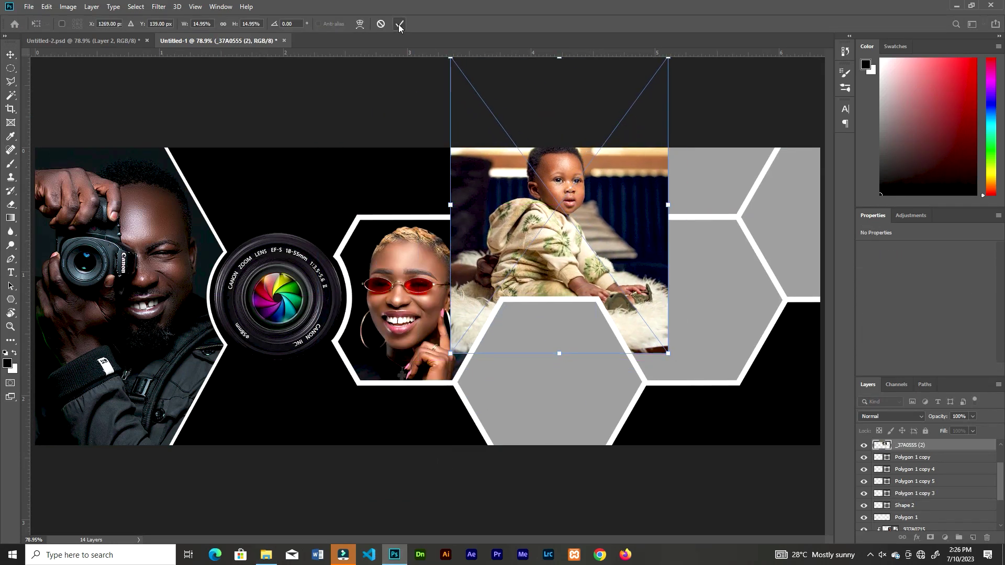
click(399, 25)
Clip the child photo to its hexagon and reposition it so the child's head and body fill the shape
right_click(911, 452)
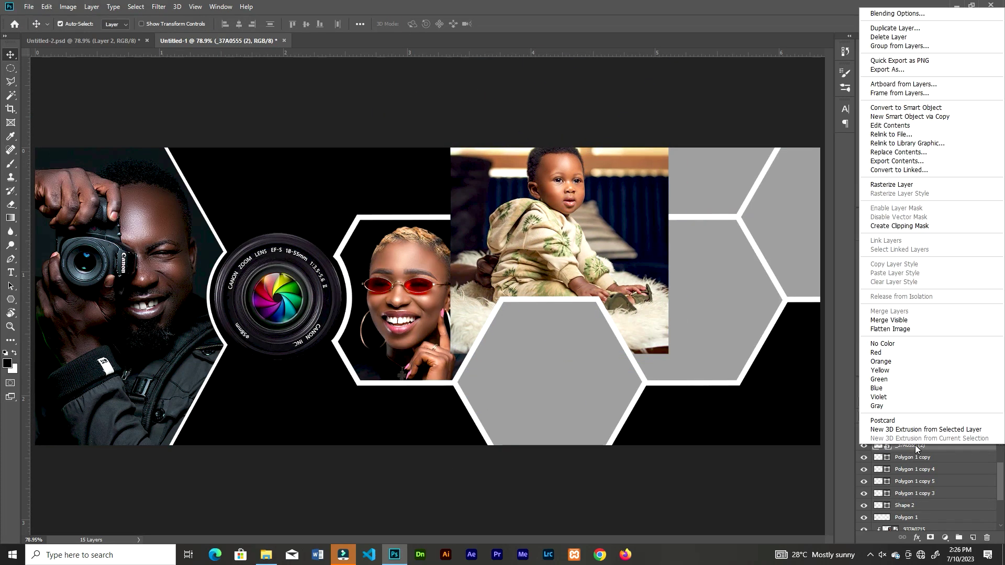
click(917, 226)
drag(572, 191, 569, 202)
Add a Hue/Saturation adjustment clipped to the child photo and set its saturation to -100
click(945, 538)
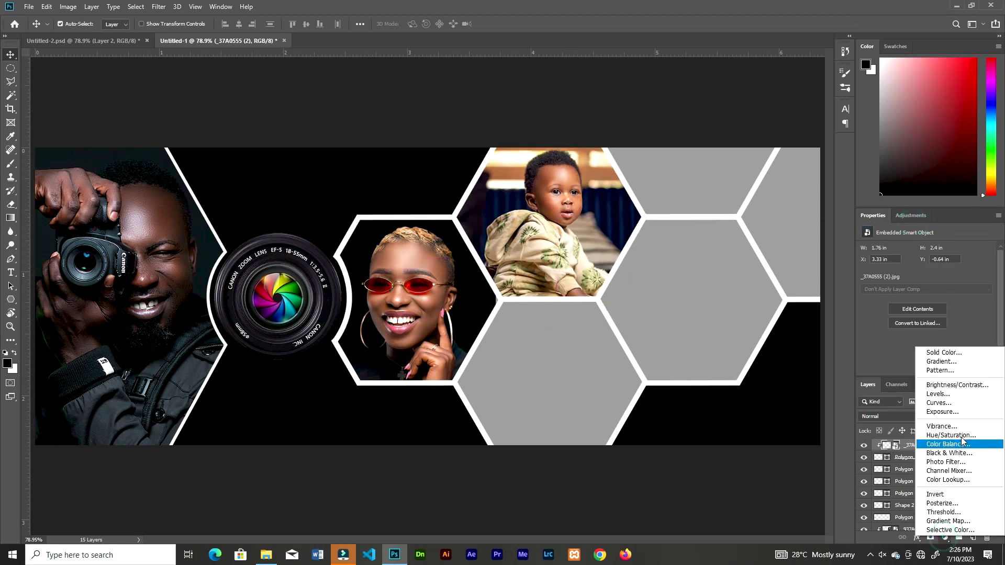
click(952, 435)
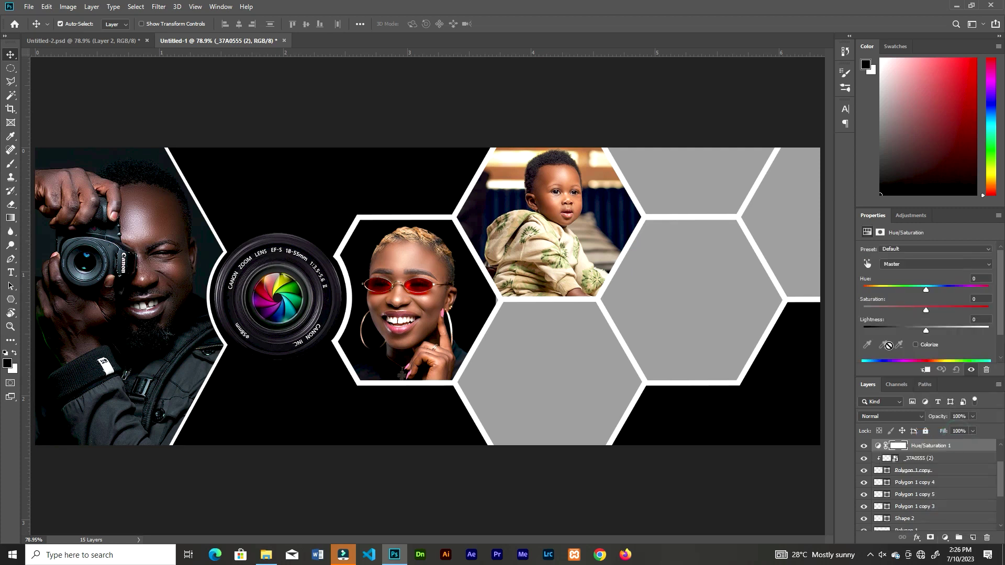
click(925, 370)
drag(926, 309, 864, 310)
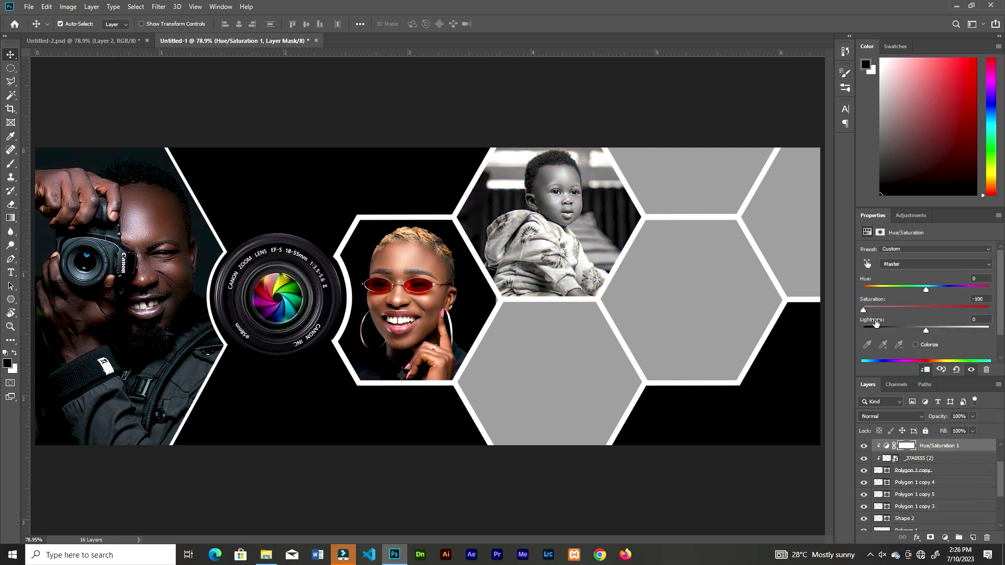
Place the portrait _37A7477 directly above the layer of the grey hexagon below the child photo
click(545, 368)
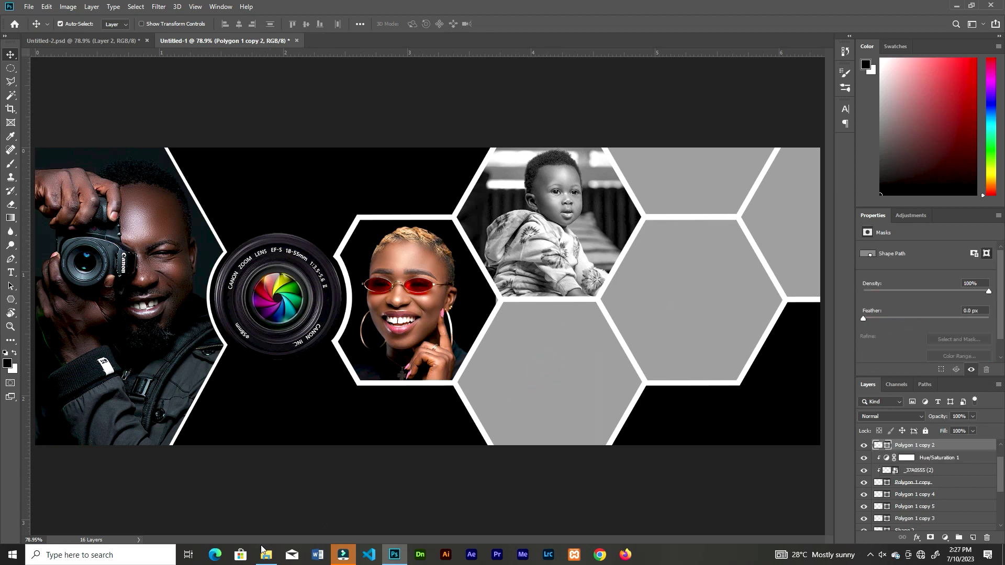
click(264, 552)
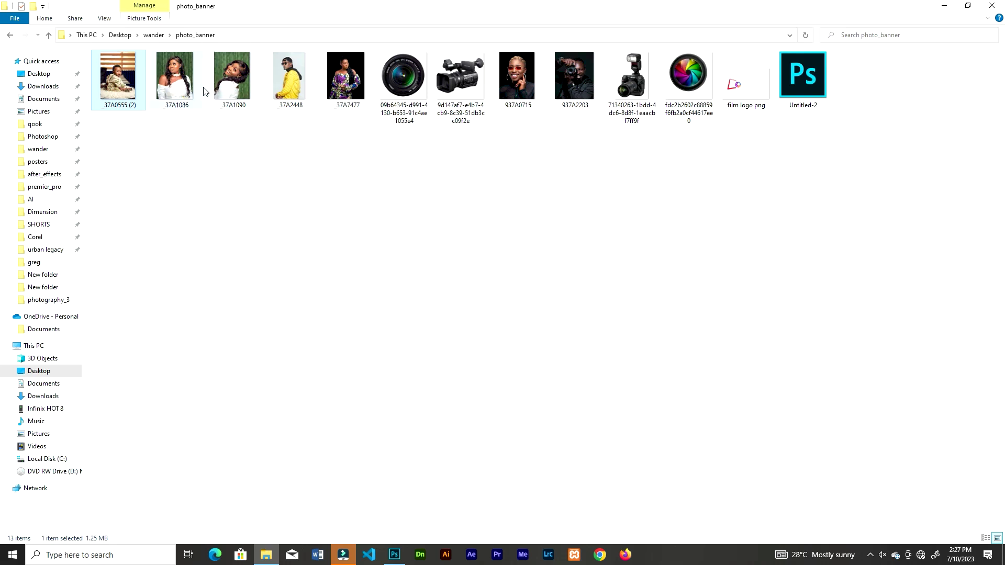
drag(345, 79, 555, 411)
key(Return)
Clip the _37A7477 portrait to the lower hexagon, scale it to about 17.9% and position the woman inside the shape
right_click(921, 445)
click(892, 230)
drag(571, 327, 556, 340)
key(ctrl+t)
drag(668, 269, 691, 242)
drag(586, 346, 584, 363)
key(Return)
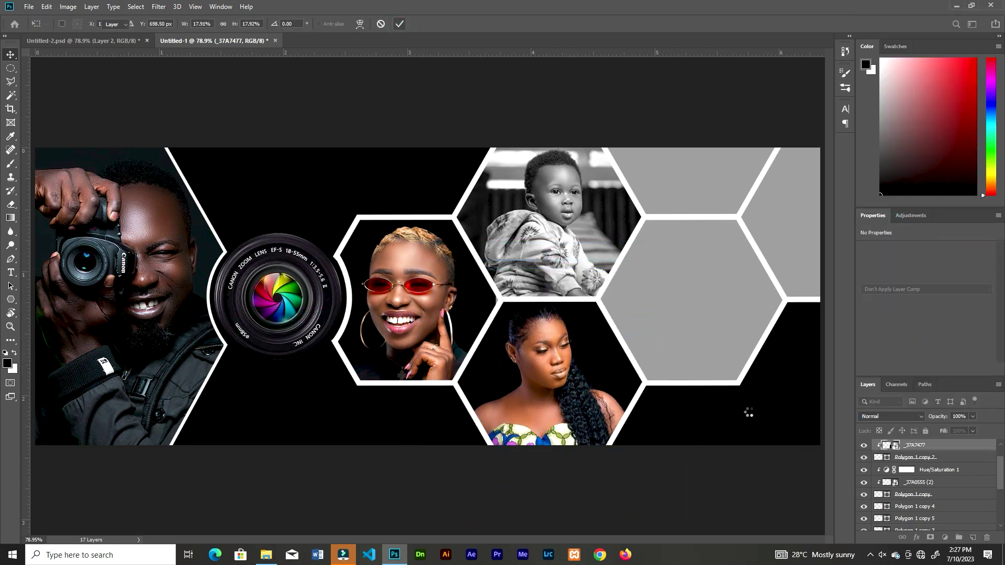
key(Return)
Add a Hue/Saturation adjustment clipped to the _37A7477 portrait and set its saturation to -100
click(945, 537)
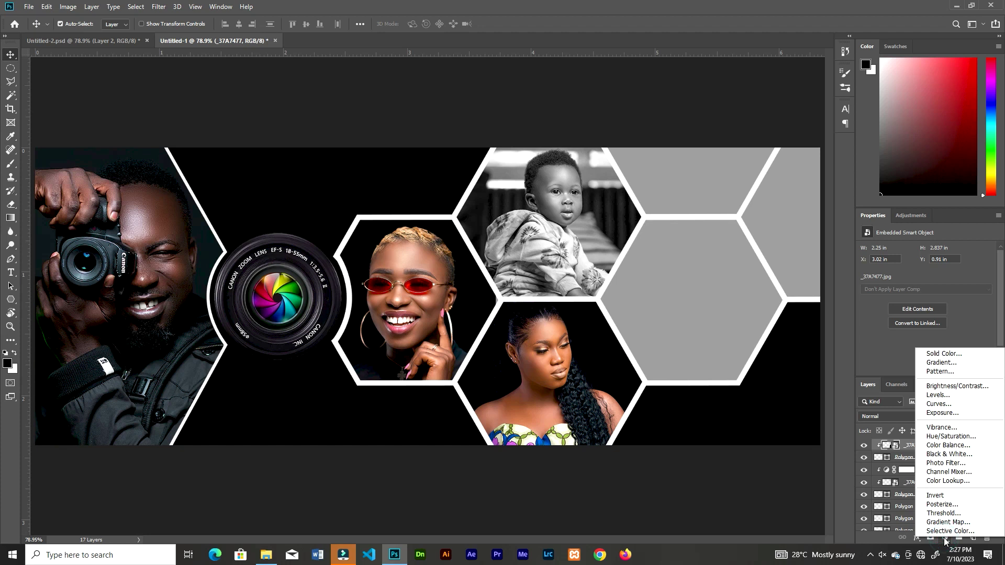
click(954, 437)
click(925, 370)
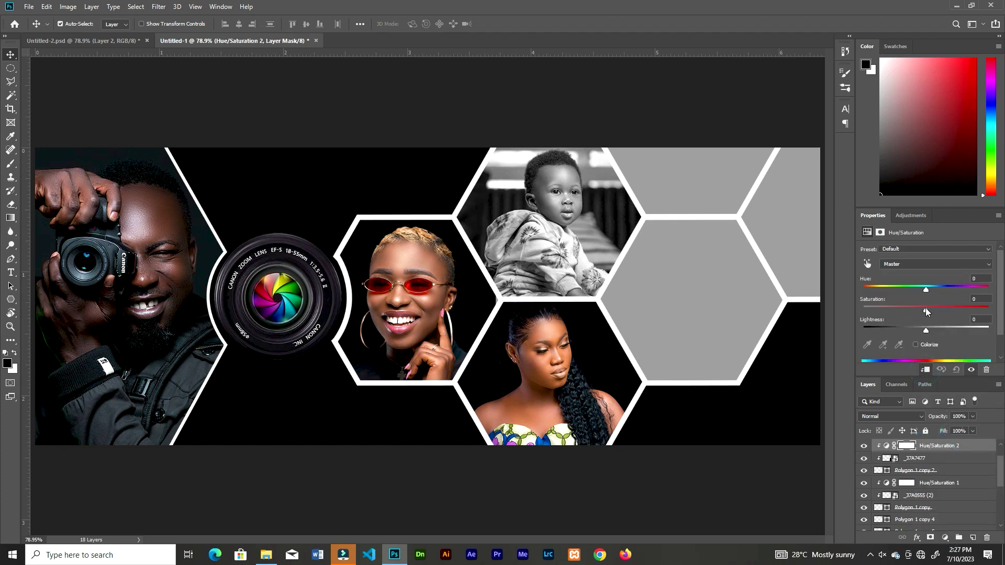
drag(925, 310, 864, 310)
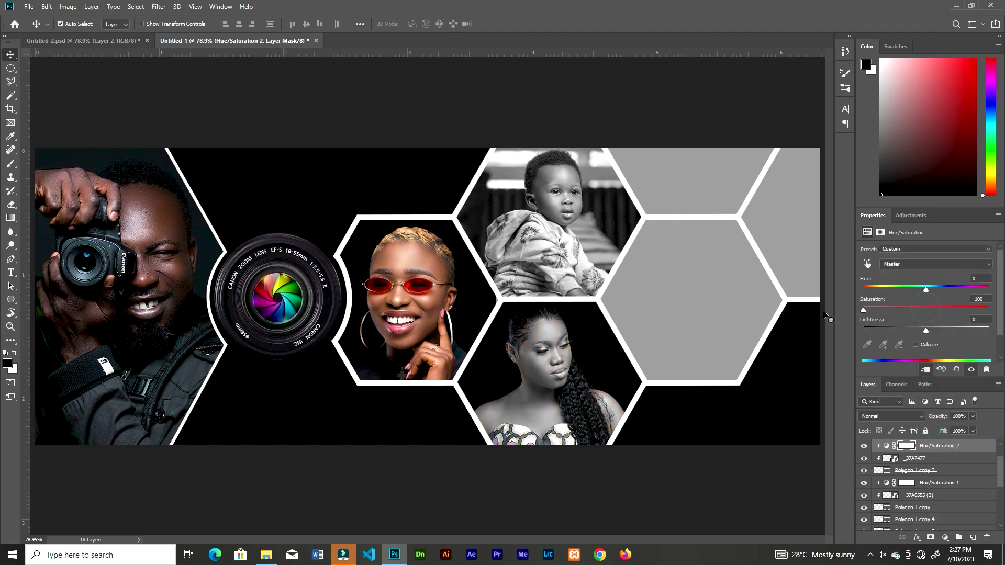
Place the portrait _37A1086 directly above the Polygon 1 copy 3 layer, covering the full grey hexagon
click(693, 198)
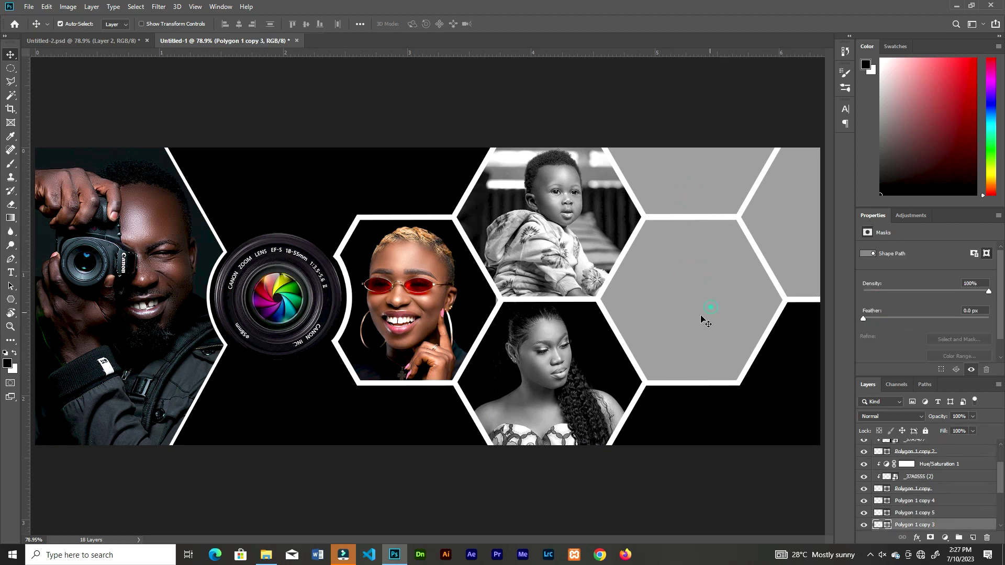
click(266, 555)
drag(183, 76, 674, 262)
drag(424, 244, 688, 282)
click(399, 24)
Clip the _37A1086 portrait to its hexagon, scale it to about 14% and centre it at about X 1578, Y 458 px
right_click(923, 525)
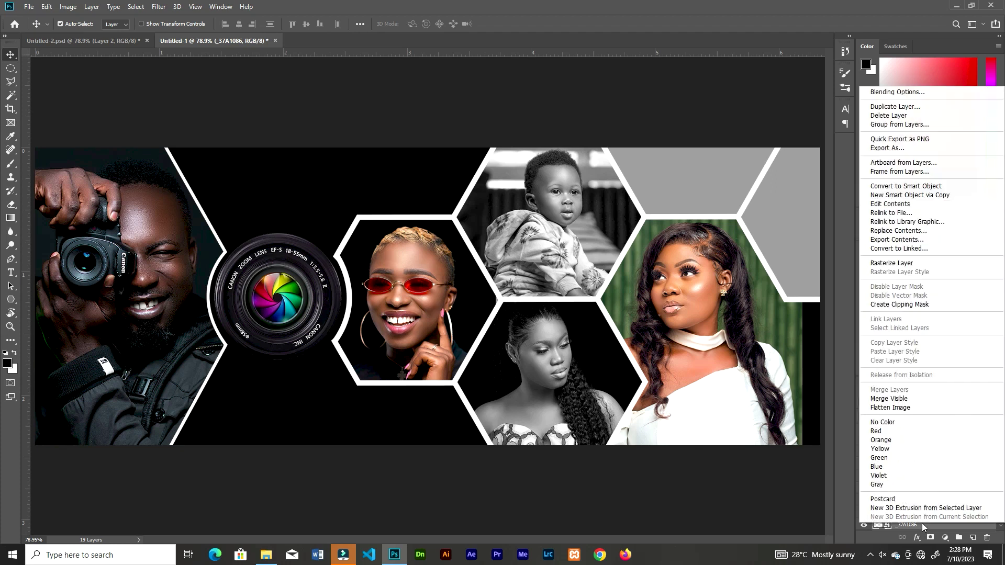
click(899, 304)
key(ctrl+t)
drag(577, 193, 580, 199)
drag(684, 300, 676, 295)
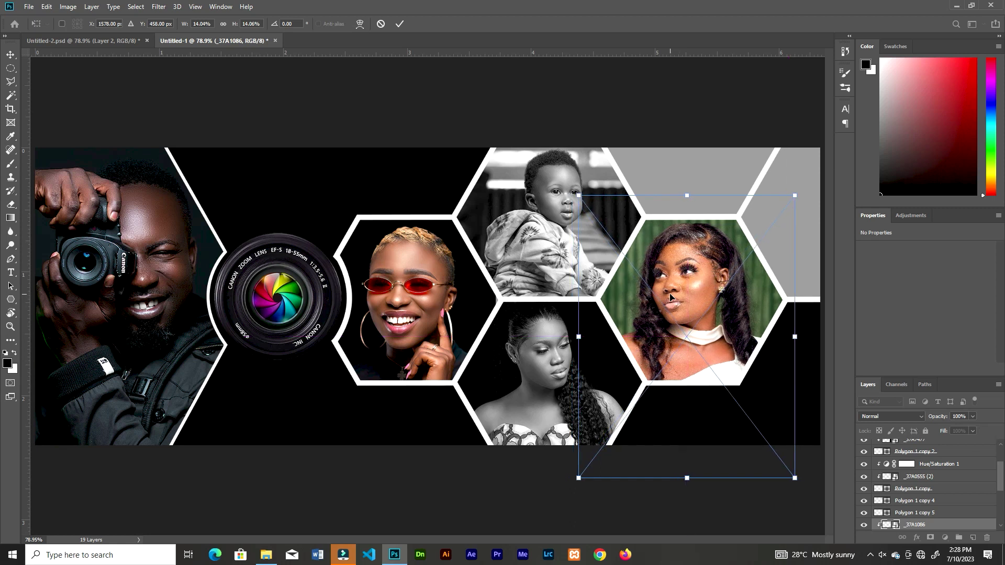
click(400, 23)
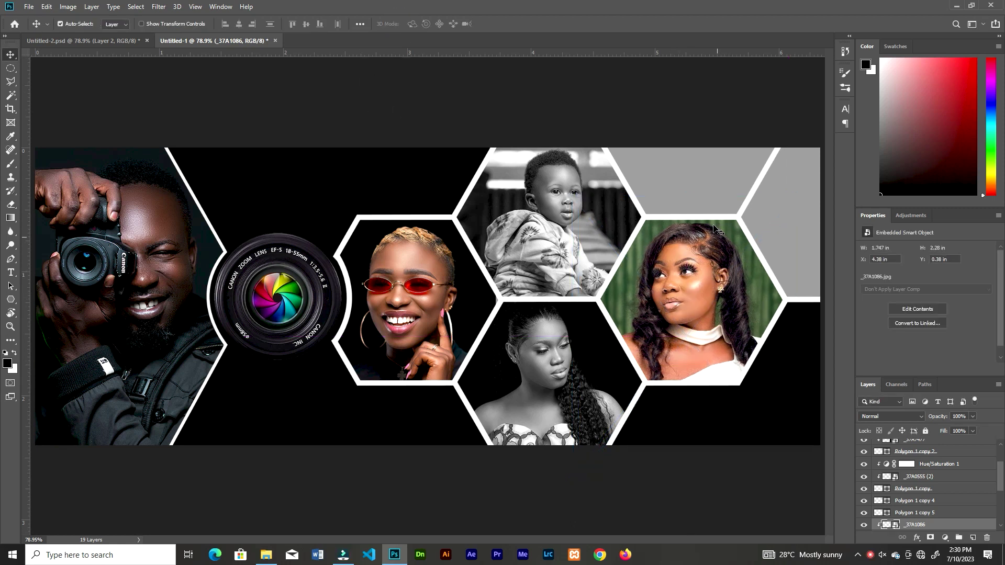
Place the portrait IMG_7598 over the cropped hexagon at the banner's upper edge, scaled to 9.38% at about X 1579, Y 139 px
click(695, 175)
click(266, 557)
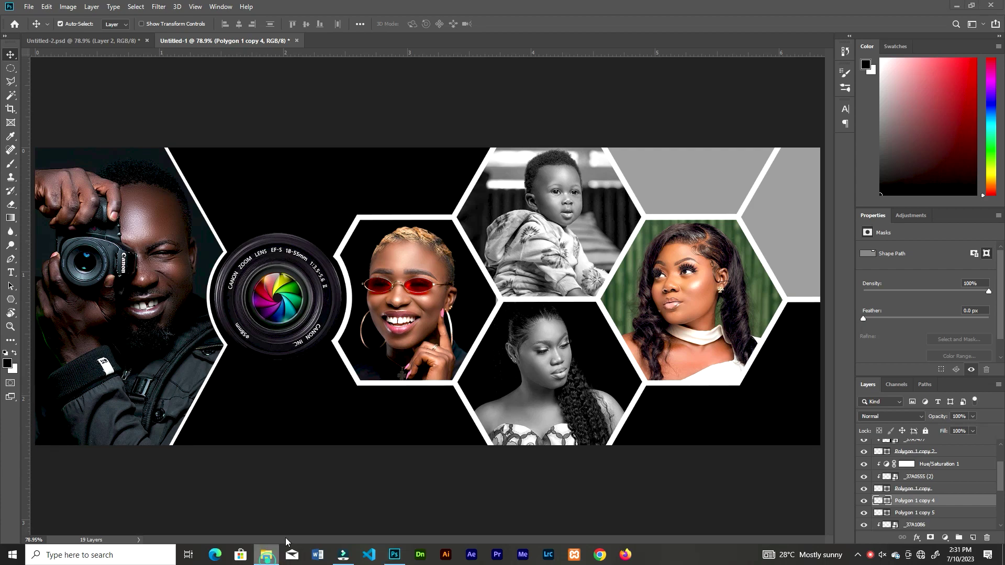
drag(802, 79, 686, 209)
drag(449, 287, 714, 201)
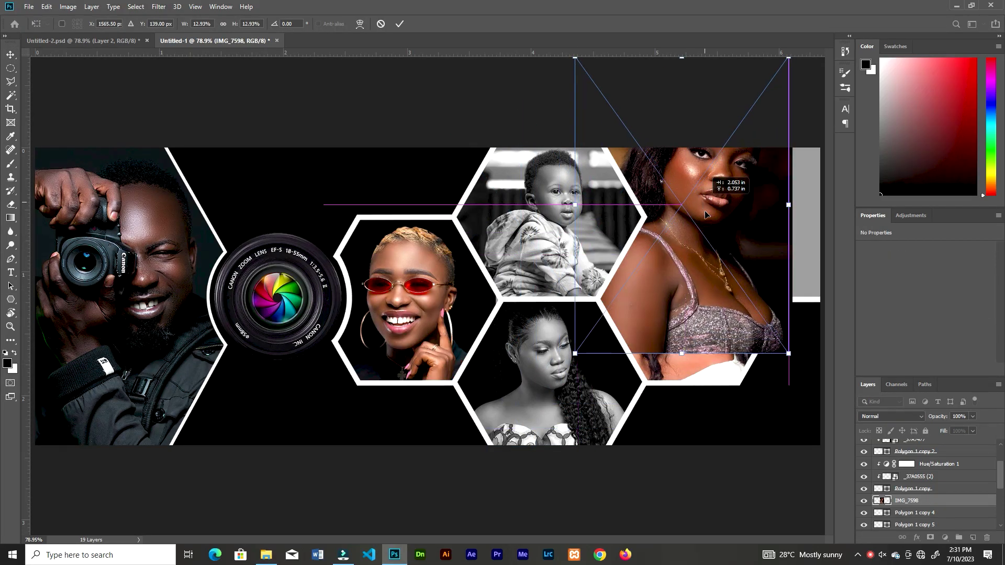
drag(789, 352, 759, 313)
drag(679, 237, 685, 237)
click(399, 24)
Clip the IMG_7598 portrait to the upper hexagon, scale it to 9.24% and position it at about X 1578, Y 143 px
right_click(916, 498)
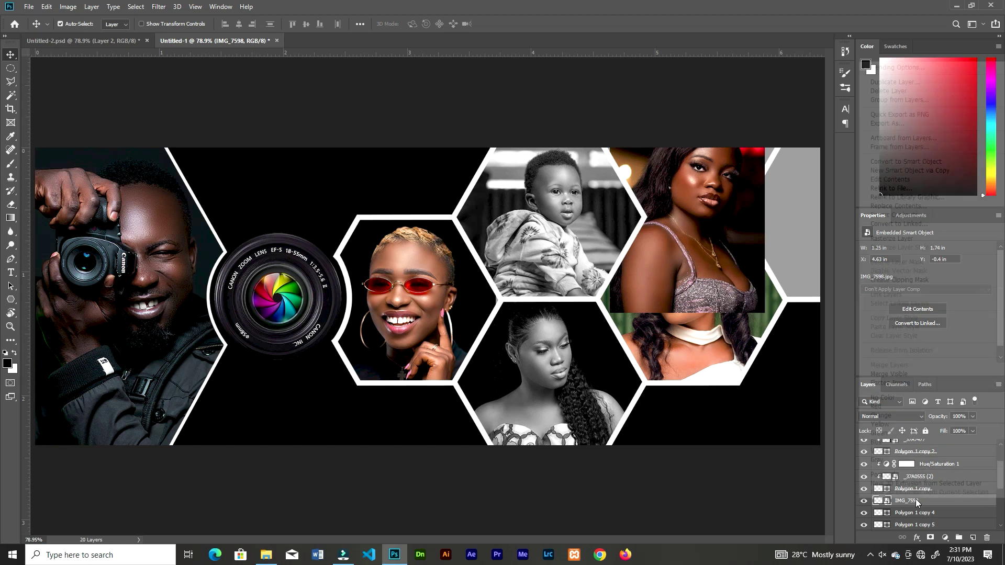
click(881, 279)
key(ctrl+t)
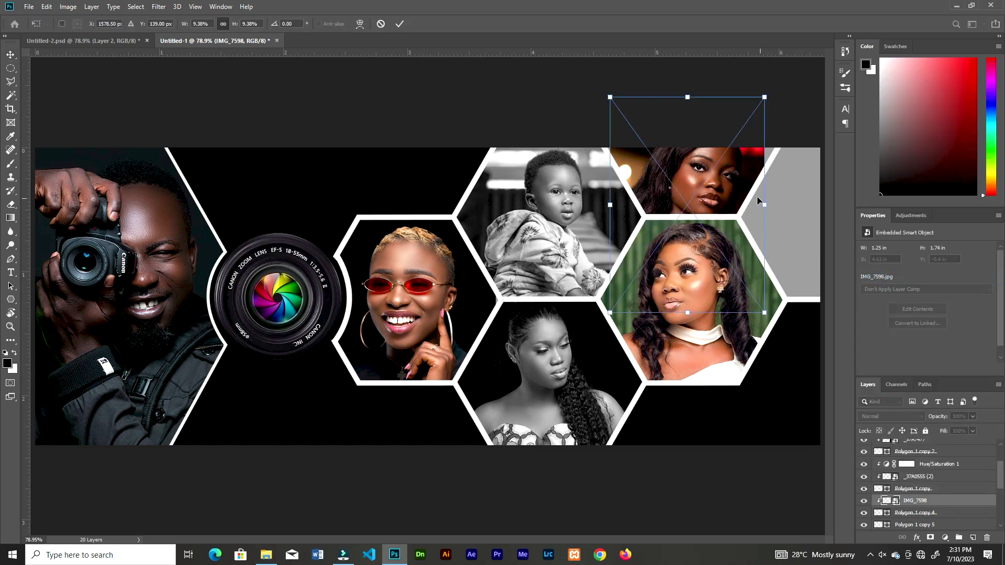
drag(766, 94, 781, 93)
drag(687, 189, 687, 199)
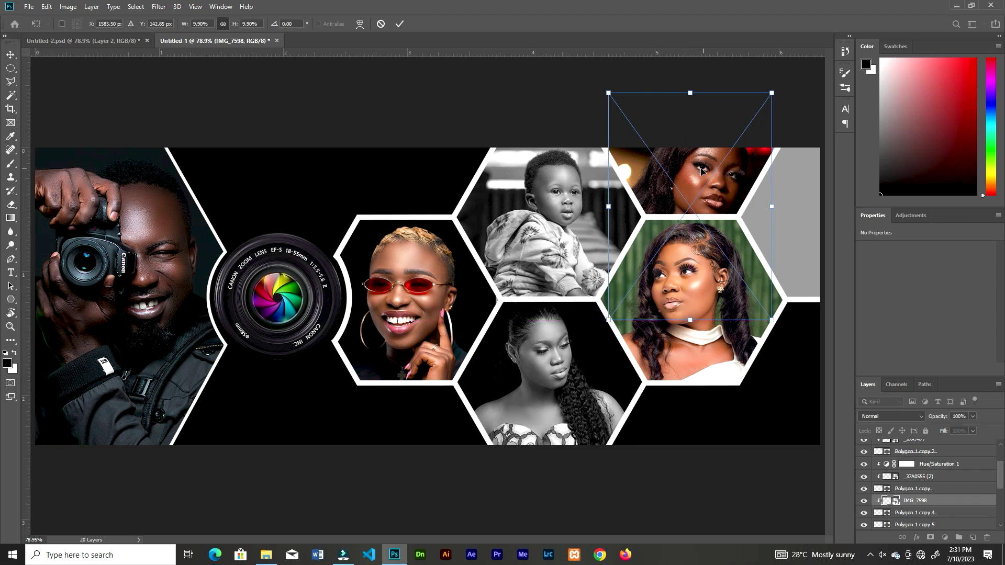
drag(683, 181, 687, 167)
drag(769, 92, 764, 99)
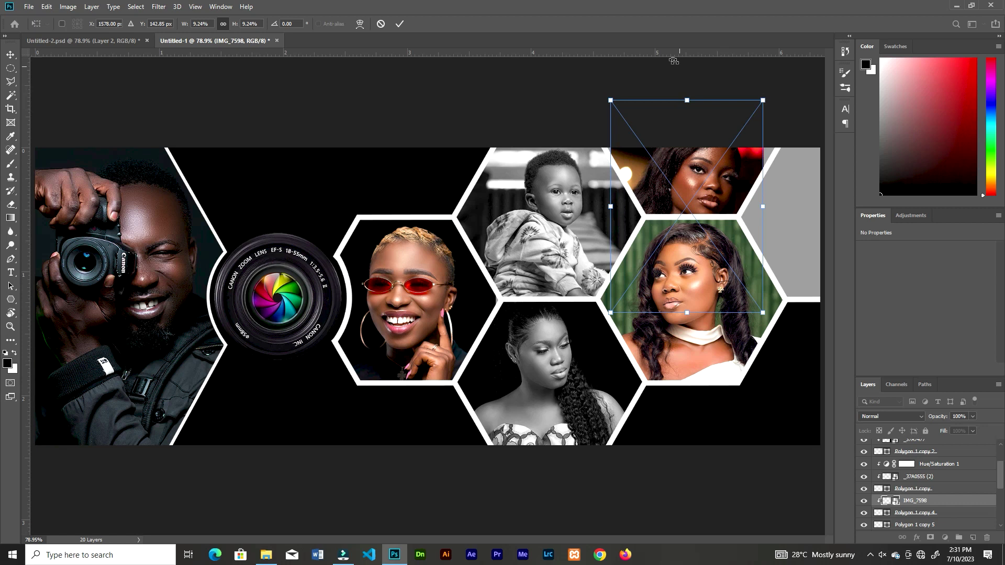
click(399, 24)
Set the fill of the upper hexagon behind the IMG_7598 portrait to black
click(769, 157)
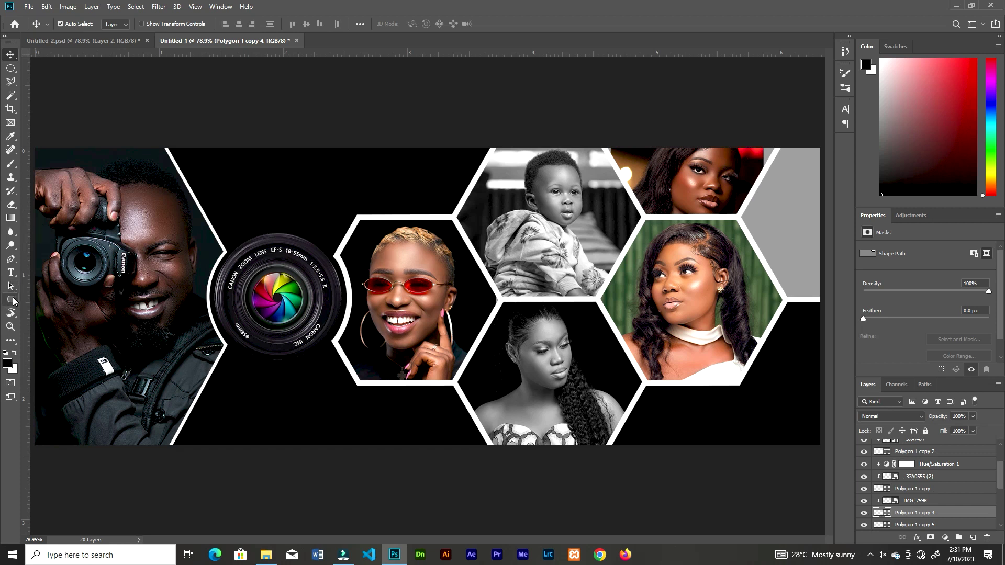
click(11, 299)
click(117, 24)
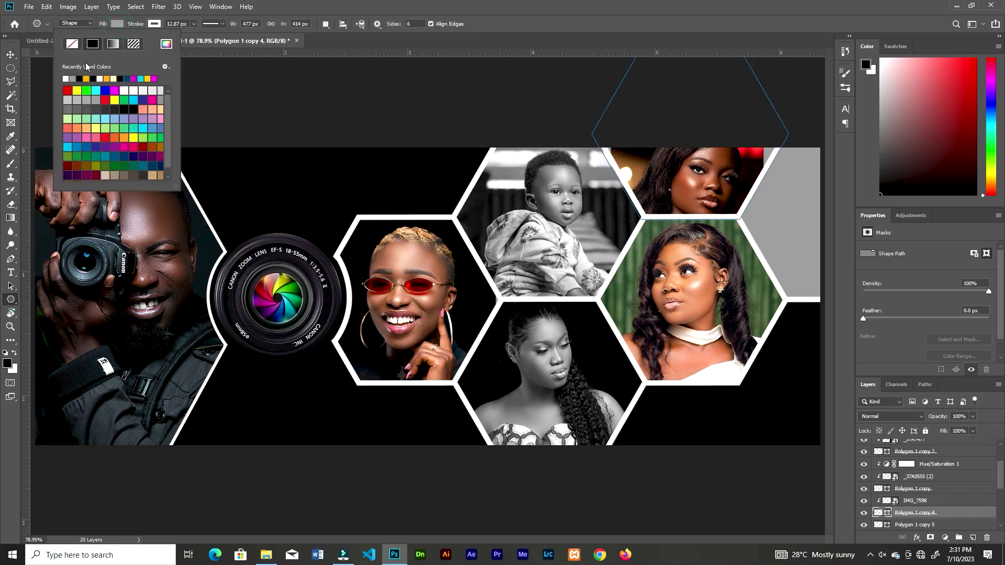
click(12, 55)
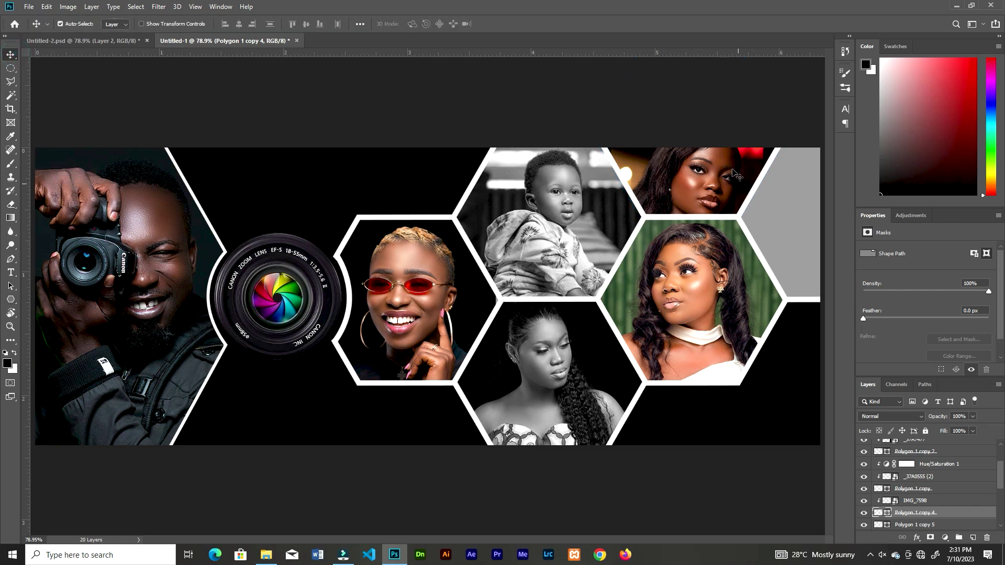
Place the photo _37A2448 above the last grey hexagon's layer, scaled to about 1.31 × 1.97 in and covering the shape
click(773, 216)
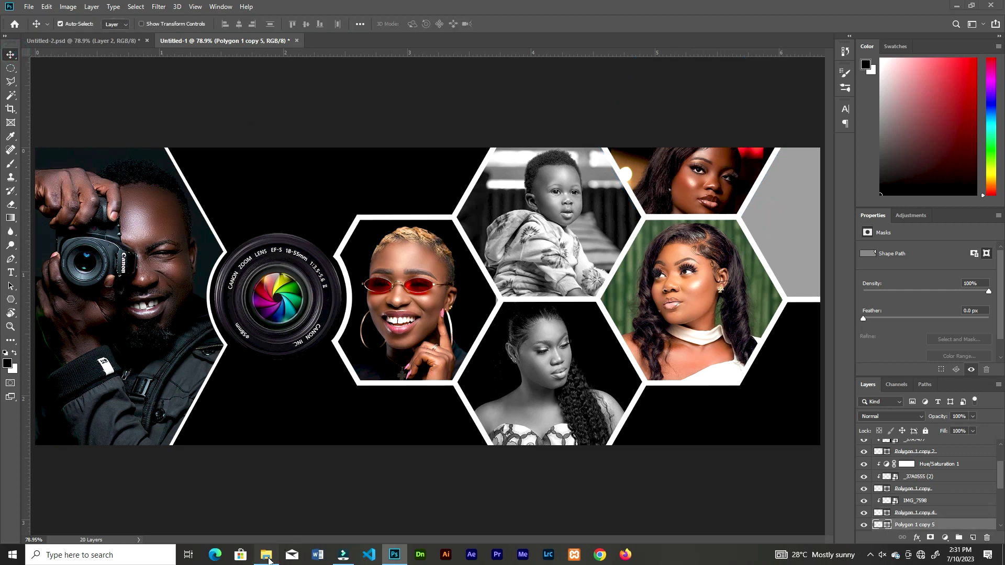
click(266, 554)
drag(287, 79, 679, 252)
drag(526, 149, 501, 201)
drag(487, 278, 881, 210)
key(Return)
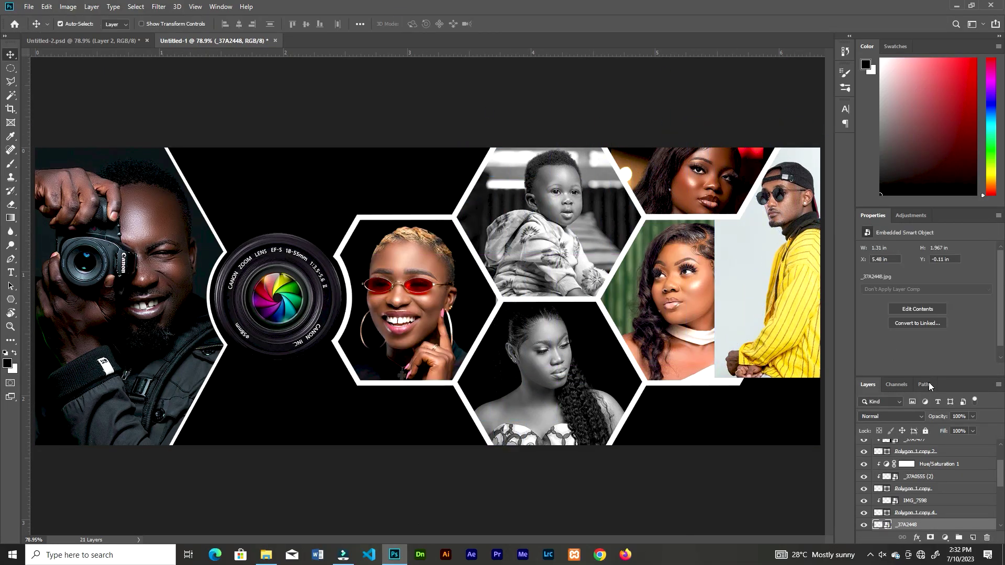
Clip the _37A2448 photo to the last hexagon and lower it to about X 5.48, Y -0.04 in
right_click(912, 525)
click(888, 308)
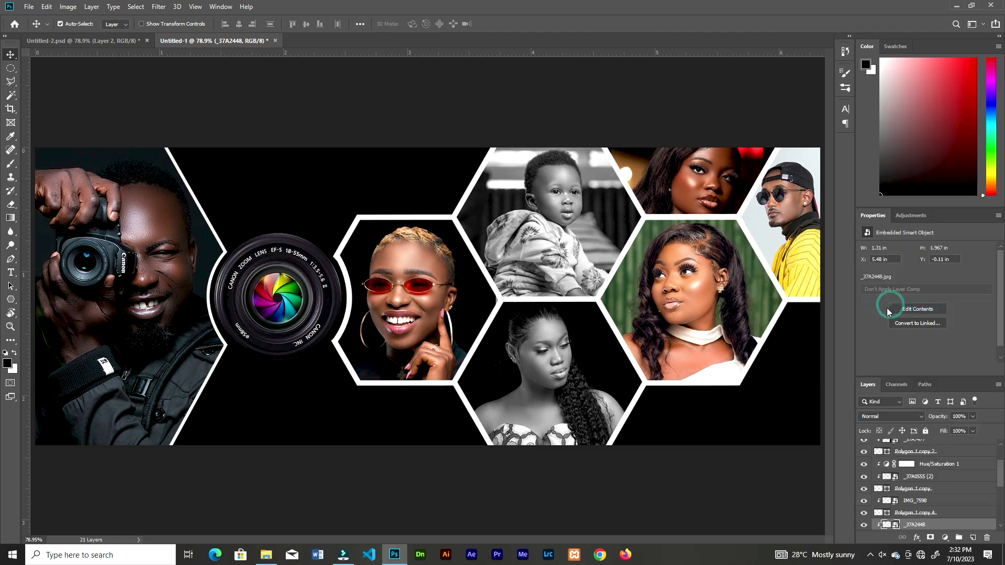
drag(786, 207, 786, 214)
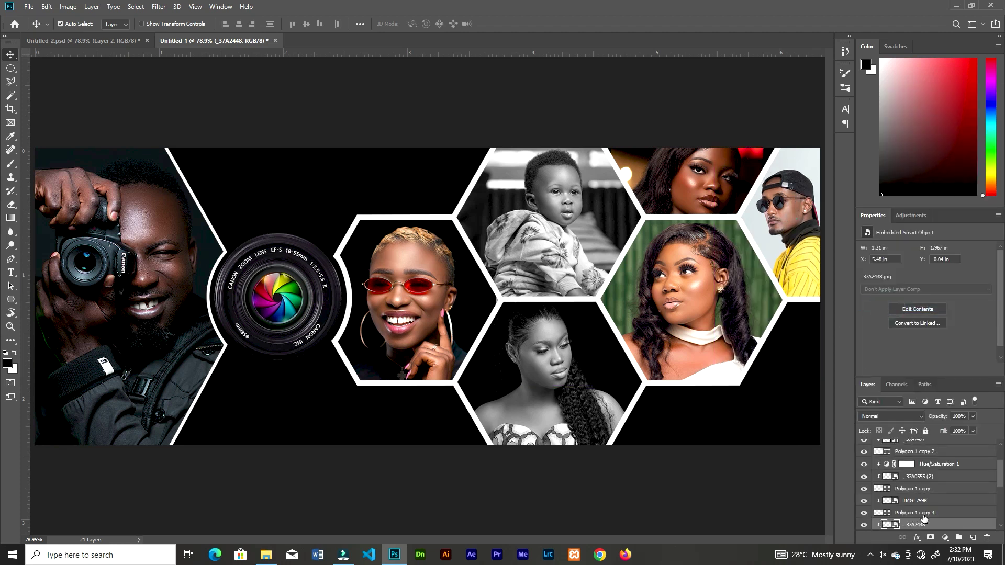
Turn the _37A2448 portrait black and white with a clipped Hue/Saturation adjustment at saturation -100
click(944, 536)
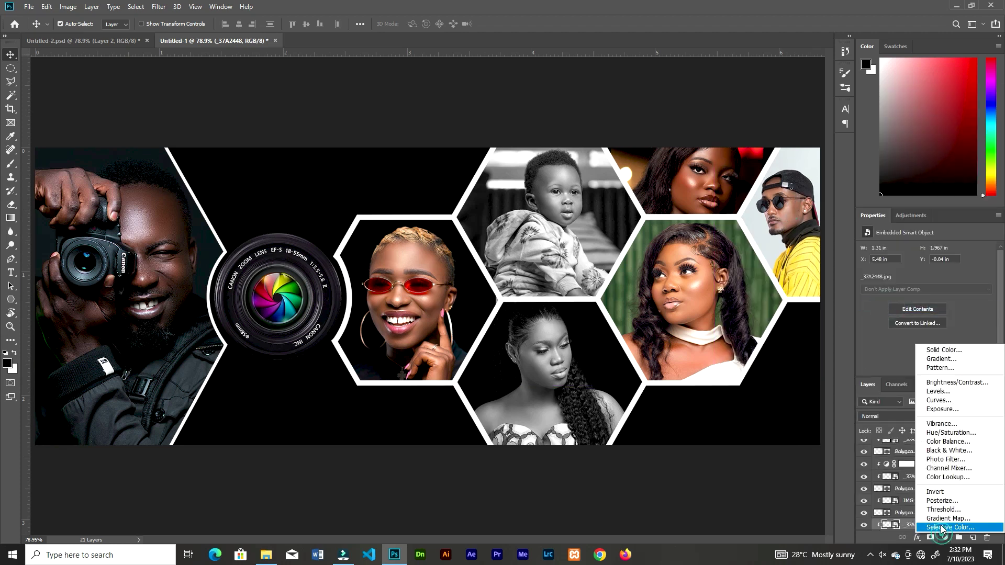
click(942, 432)
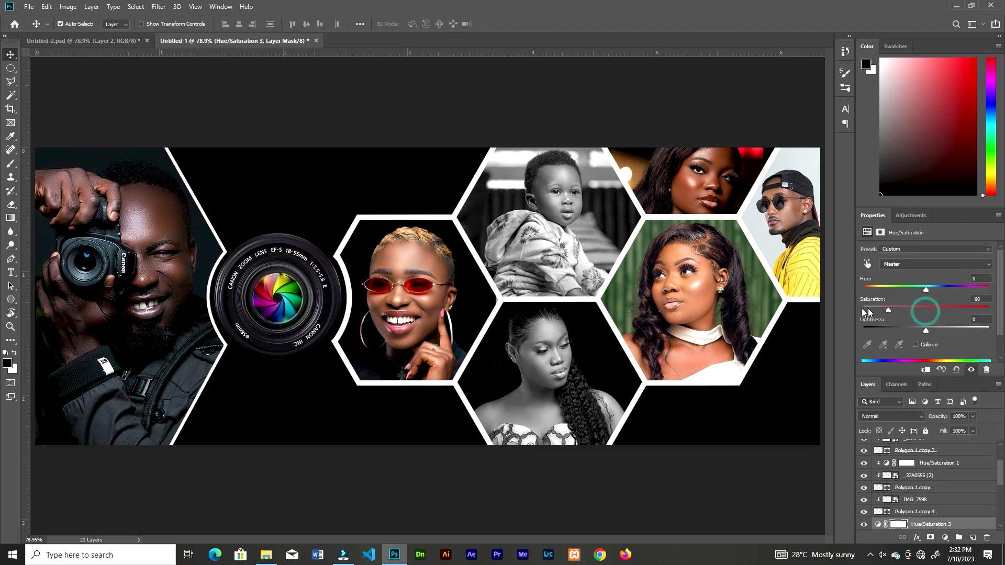
drag(868, 309, 832, 308)
click(925, 370)
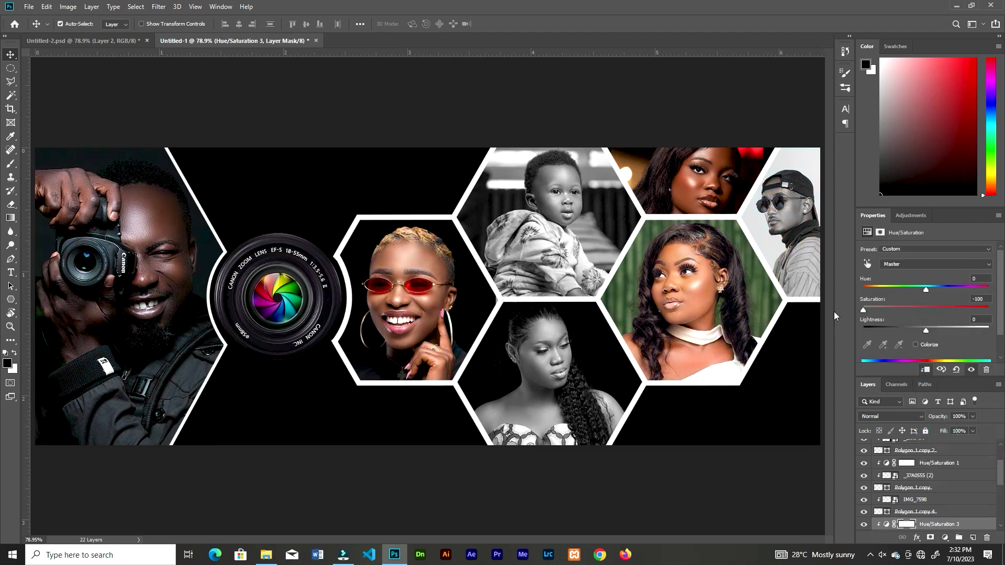
Enlarge the _37A2448 portrait to about 11.49% and position it at about X 5.4, Y -0.06 in within its hexagon
click(775, 222)
drag(714, 385, 704, 402)
drag(801, 198, 800, 210)
click(401, 26)
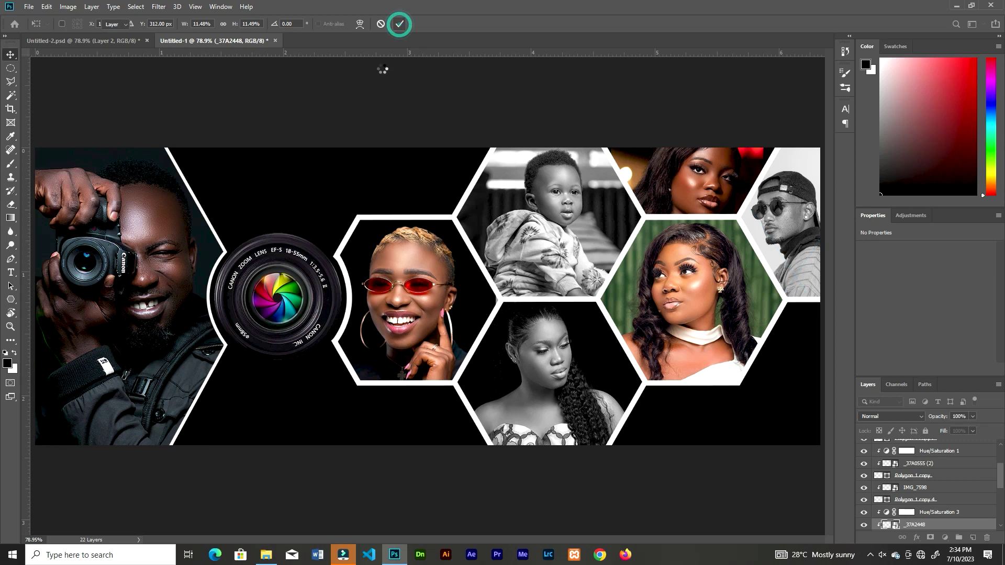
Select all artwork above the background and shift the whole composition slightly to the left
drag(60, 89, 785, 424)
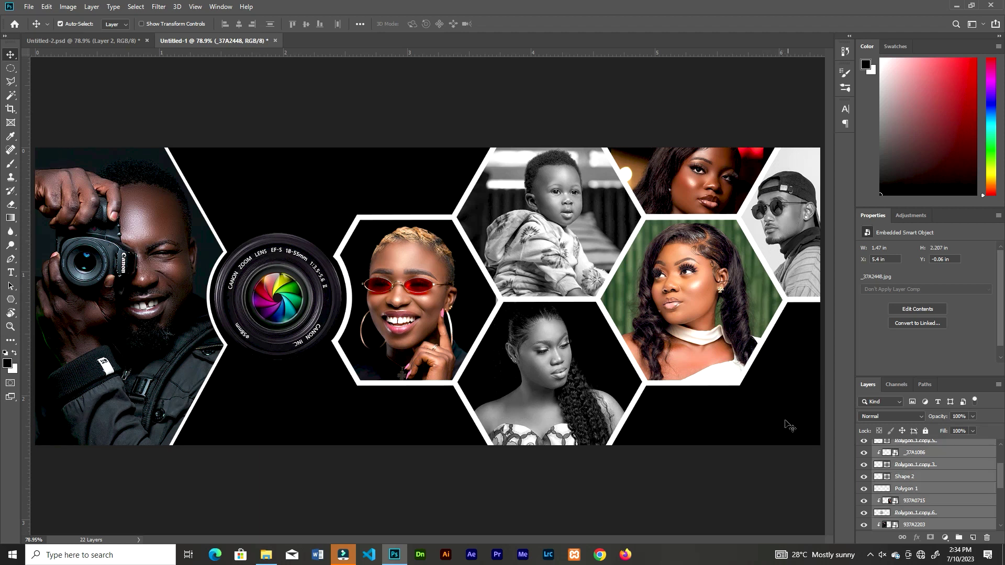
drag(561, 266, 551, 262)
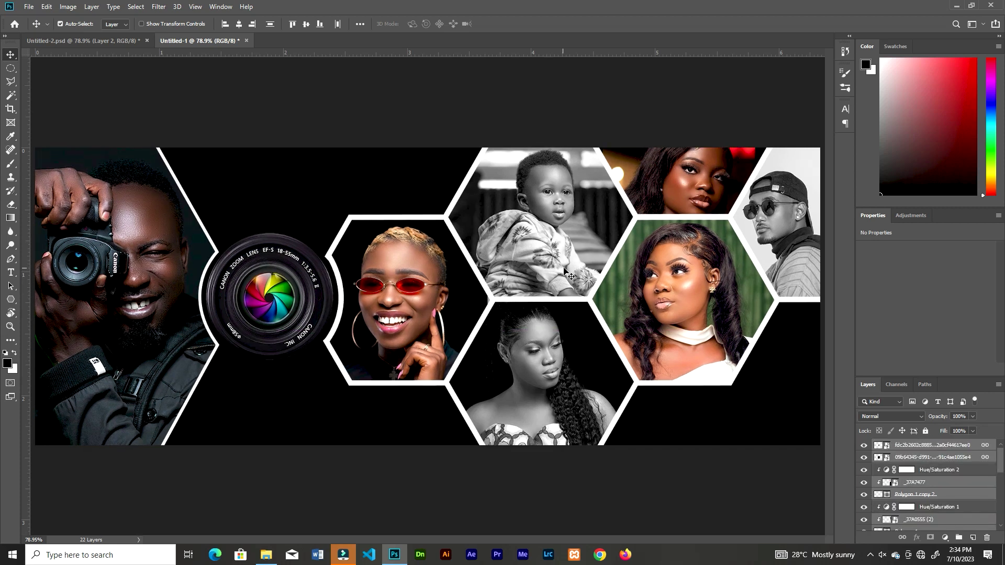
click(393, 120)
Resize the photographer photo 937A2203 to about 2.28 × 2.78 in and position it at about X -0.51, Y -0.19 in
drag(156, 254, 161, 254)
key(ctrl+t)
drag(255, 116, 248, 125)
drag(145, 255, 150, 256)
click(400, 24)
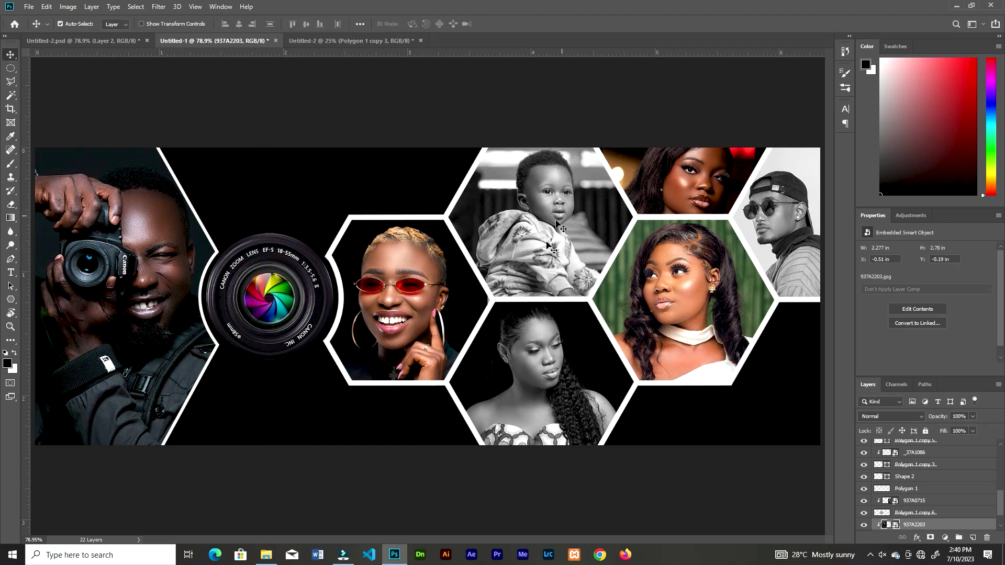
Bring the HOOME BOOI Studios text logo from Untitled-2 into the banner, scaled to 34.44% in the black area above the lens
click(348, 41)
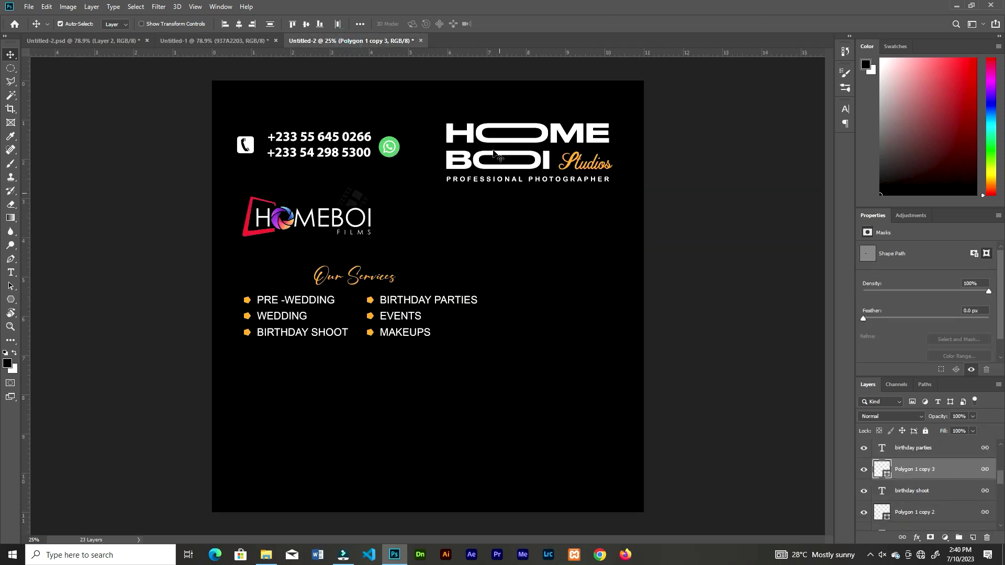
drag(473, 175, 344, 231)
key(ctrl+t)
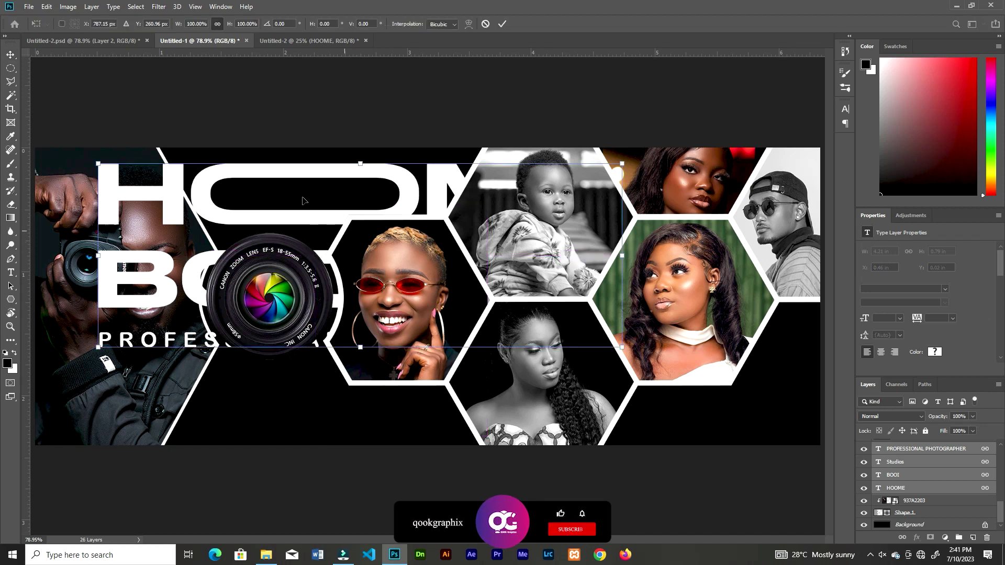
drag(100, 164, 218, 168)
drag(312, 176, 336, 167)
click(502, 24)
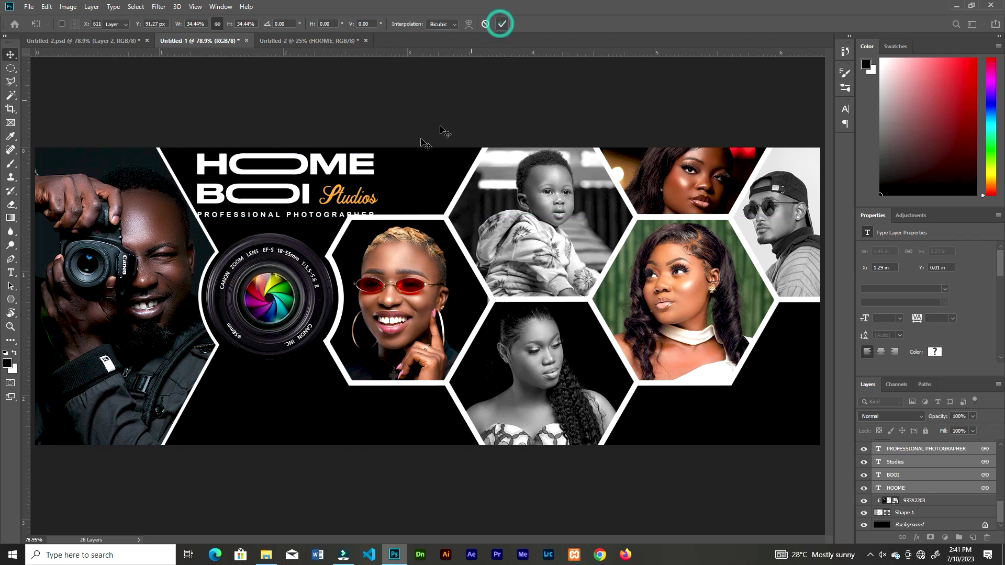
Break the PROFESSIONAL PHOTOGRAPHER tagline into two lines and centre it under the HOOME BOOI Studios logo
click(377, 110)
double_click(309, 216)
click(310, 216)
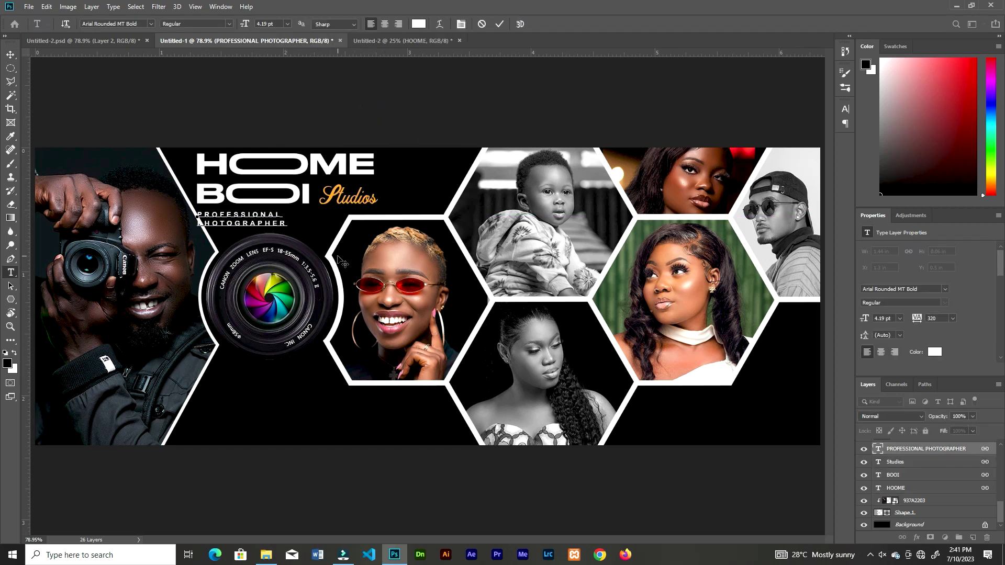
key(BackSpace)
key(Return)
click(499, 23)
key(v)
drag(251, 227, 276, 228)
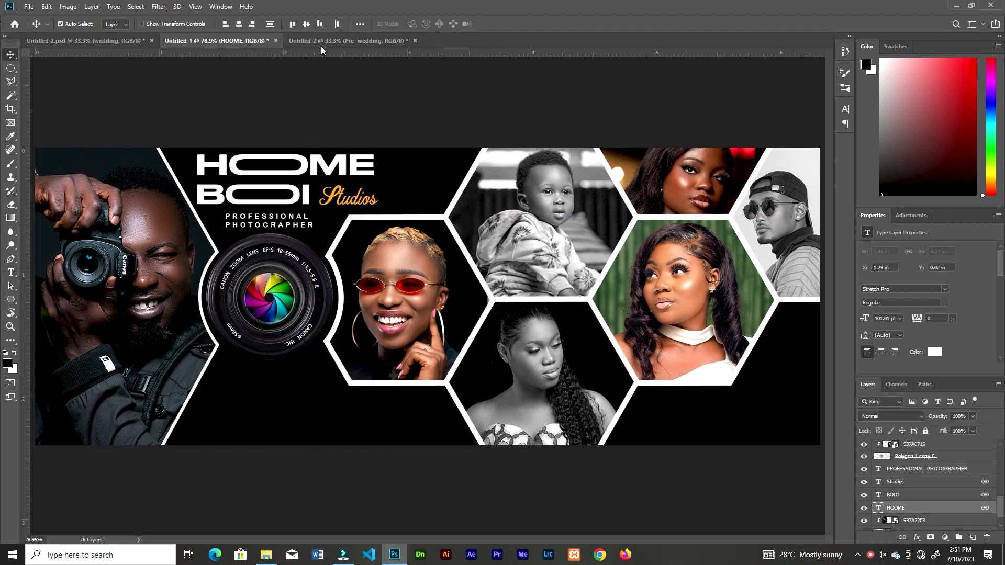
Bring the Our Services heading and bulleted list from Untitled-2 into the banner, scaled to about 36% and placed below the lens
click(319, 42)
drag(256, 267, 367, 411)
key(ctrl+t)
drag(662, 292, 295, 399)
drag(216, 444, 440, 405)
drag(520, 360, 471, 374)
drag(401, 414, 418, 394)
drag(488, 351, 456, 361)
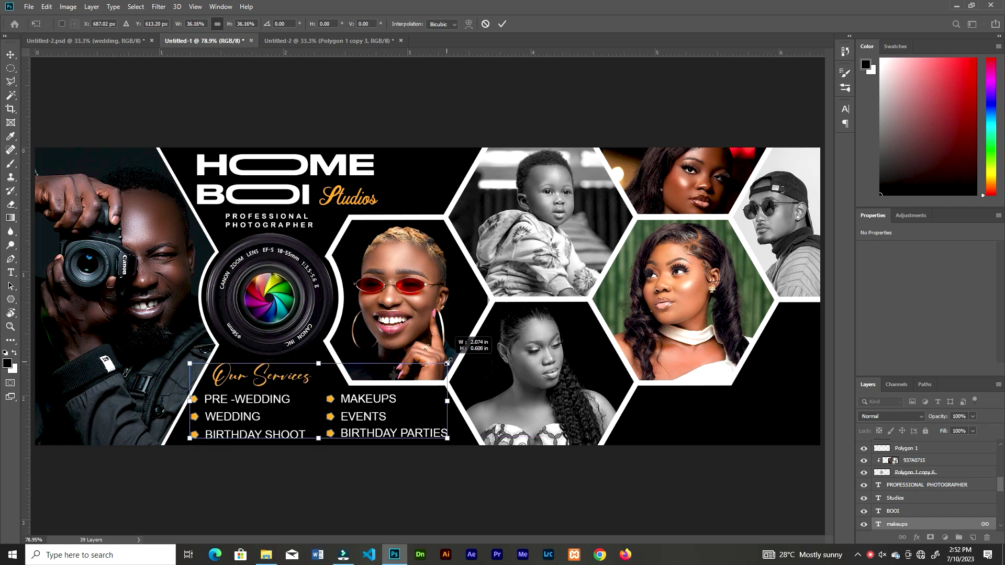
drag(375, 399, 378, 399)
click(502, 24)
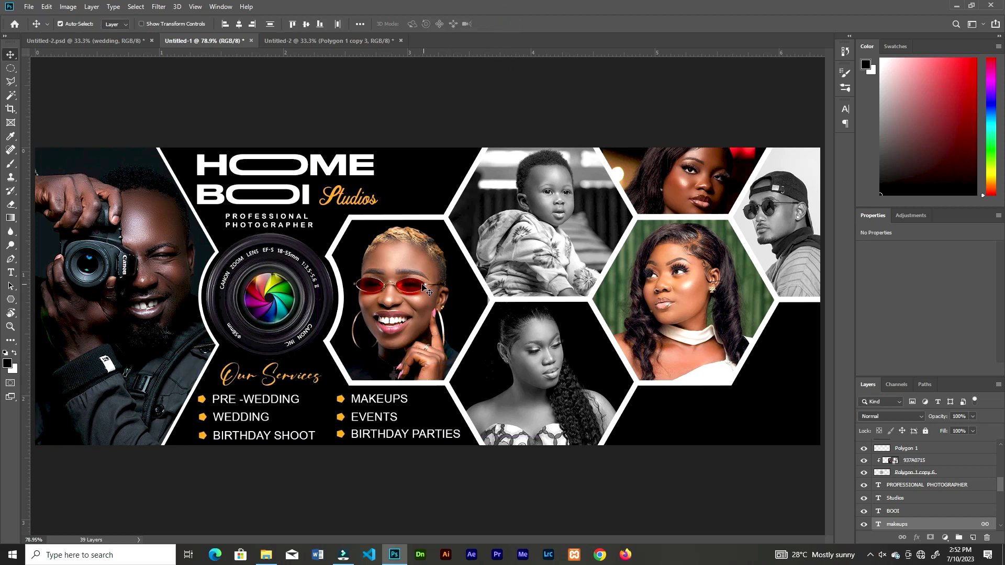
Bring the phone numbers with their call and WhatsApp icons from Untitled-2 into the banner's lower right black area, scaled down to fit
click(319, 40)
drag(375, 110, 711, 405)
key(ctrl+t)
drag(555, 376, 619, 386)
scroll(737, 436, up, 2)
drag(737, 436, 562, 417)
drag(625, 376, 652, 397)
key(Return)
Separate the contact icons from the phone numbers and resize them to suit the stacked numbers
drag(1000, 477, 1001, 488)
click(627, 421)
drag(450, 398, 460, 380)
drag(646, 399, 457, 408)
click(560, 387)
shift+click(565, 411)
key(ctrl+t)
drag(622, 374, 587, 377)
key(Return)
Align the call icon beside the first phone number and the WhatsApp icon beside the second
click(608, 394)
click(592, 409)
shift+click(585, 377)
click(674, 369)
drag(460, 379, 460, 375)
drag(462, 406, 514, 405)
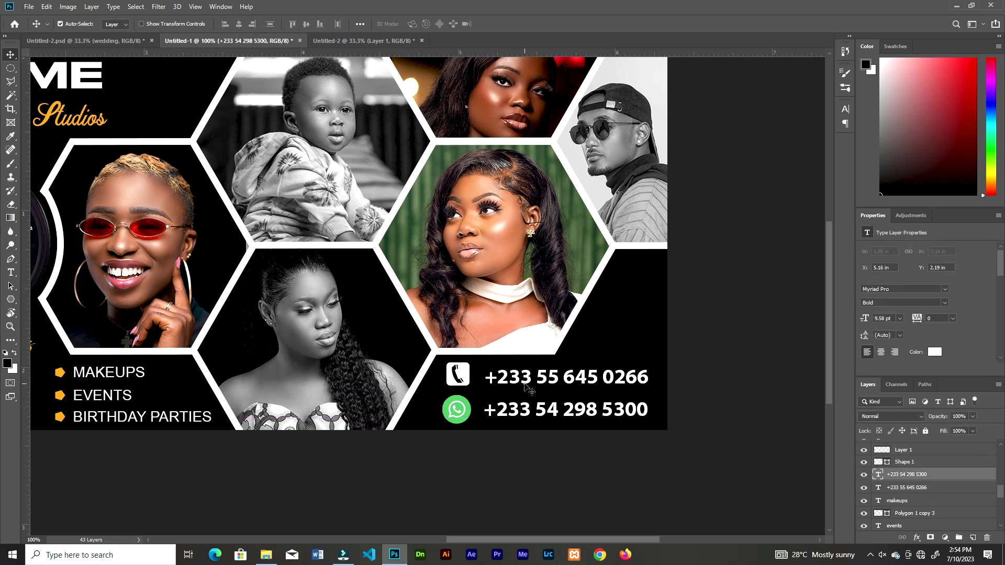
click(525, 382)
click(536, 382)
key(ctrl+minus)
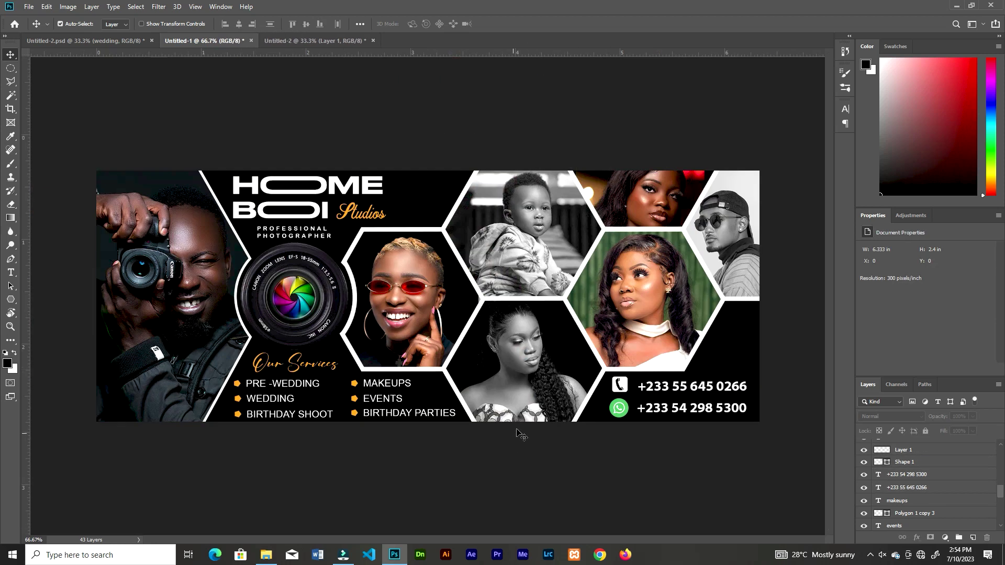
Place the video camera PNG from the image folder into the banner and flip it horizontally
click(265, 556)
drag(465, 101, 483, 298)
right_click(454, 318)
click(483, 440)
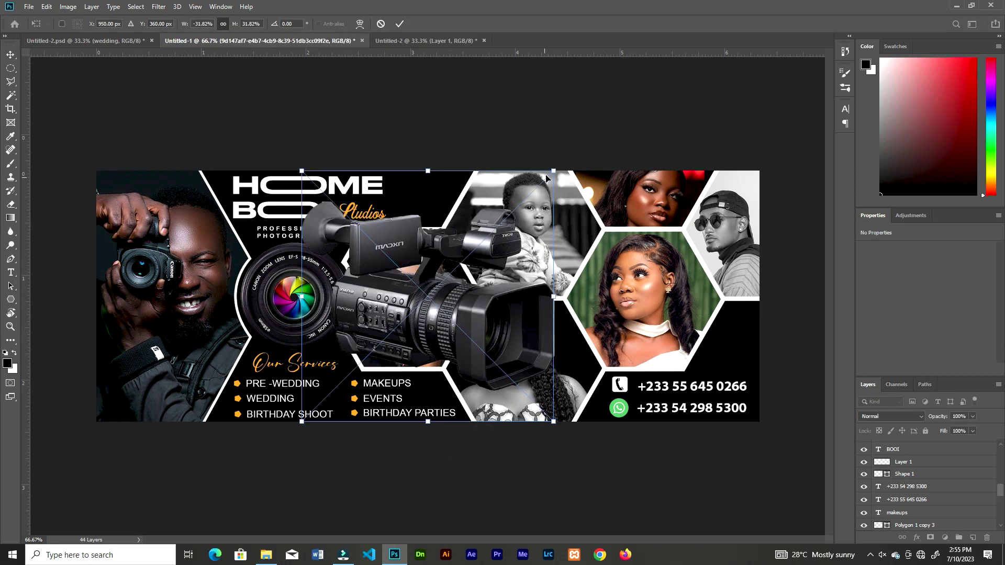
Scale the video camera to about 10.62% and position it beside the HOOME BOOI Studios logo, at about Y 101 px
drag(552, 172, 387, 272)
drag(355, 311, 427, 160)
key(ctrl+0)
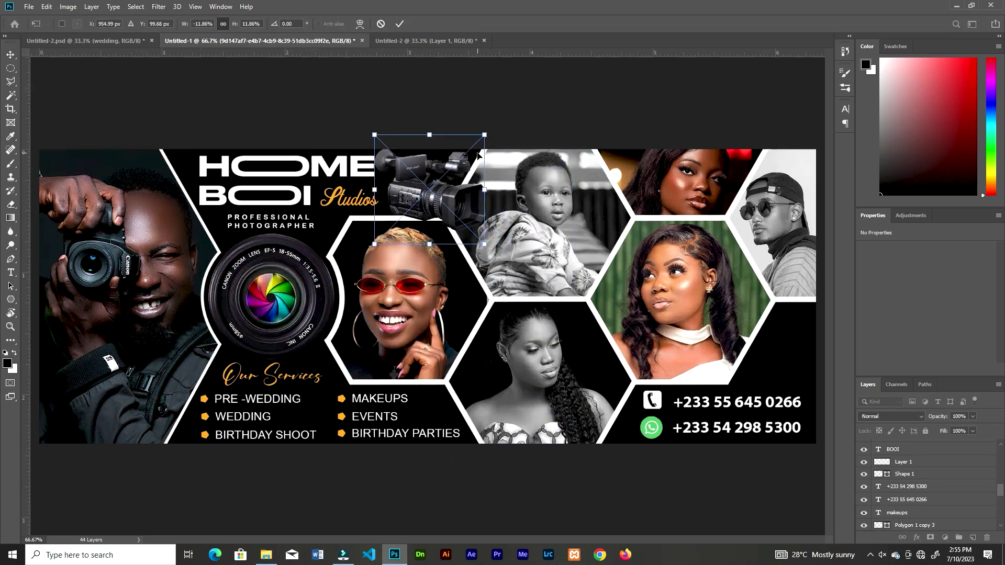
key(Return)
key(ctrl+t)
drag(486, 136, 476, 147)
drag(427, 205, 428, 198)
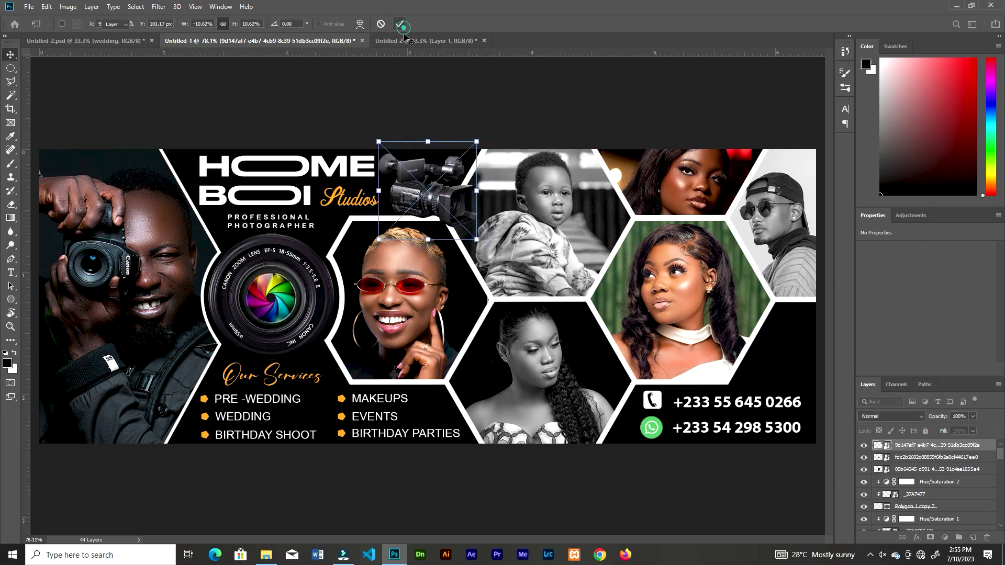
click(400, 24)
Brighten the video camera with the Camera Raw Filter, raising its exposure to about +0.35
click(159, 7)
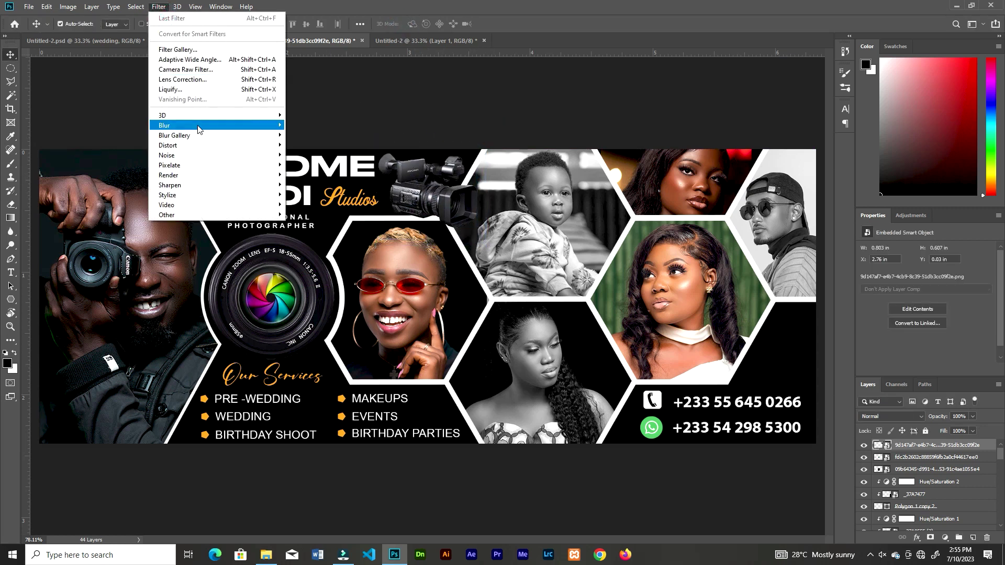
click(198, 72)
drag(904, 253, 907, 255)
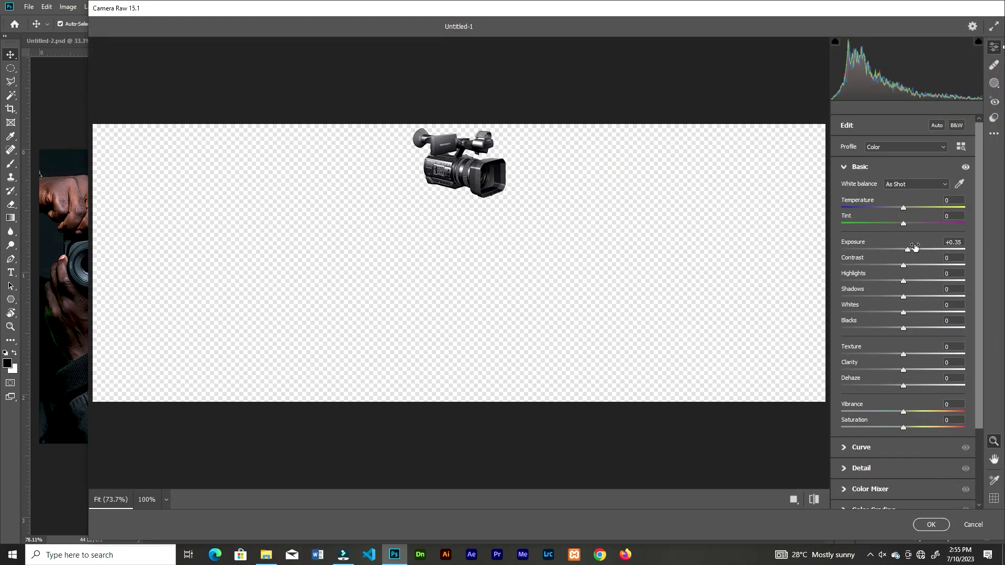
click(929, 526)
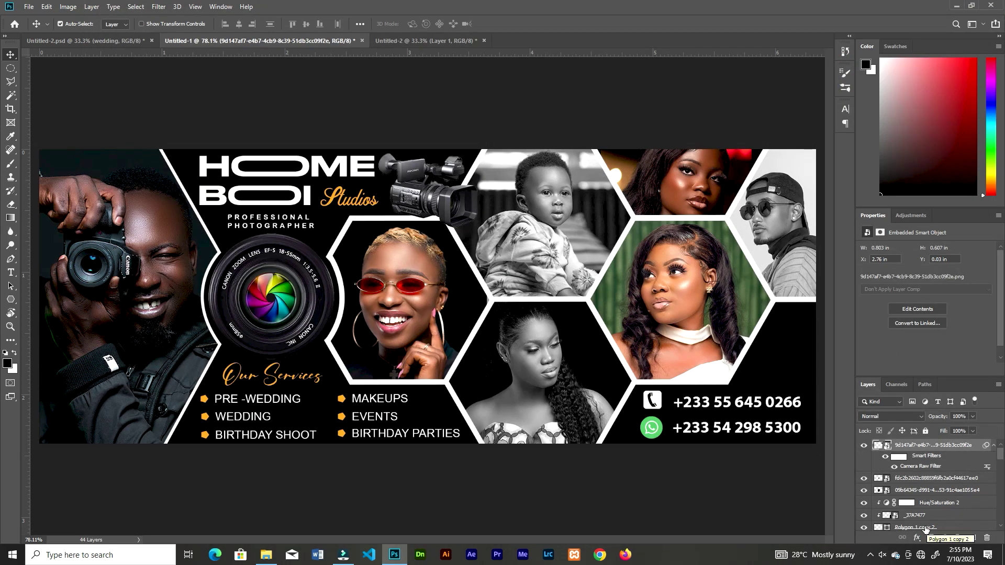
Place the Nikon camera with flash PNG above the phone numbers, scaled to about 14.5% at about X 1804, Y 453 px
click(265, 555)
drag(698, 92, 473, 327)
drag(532, 151, 407, 291)
drag(385, 396, 898, 345)
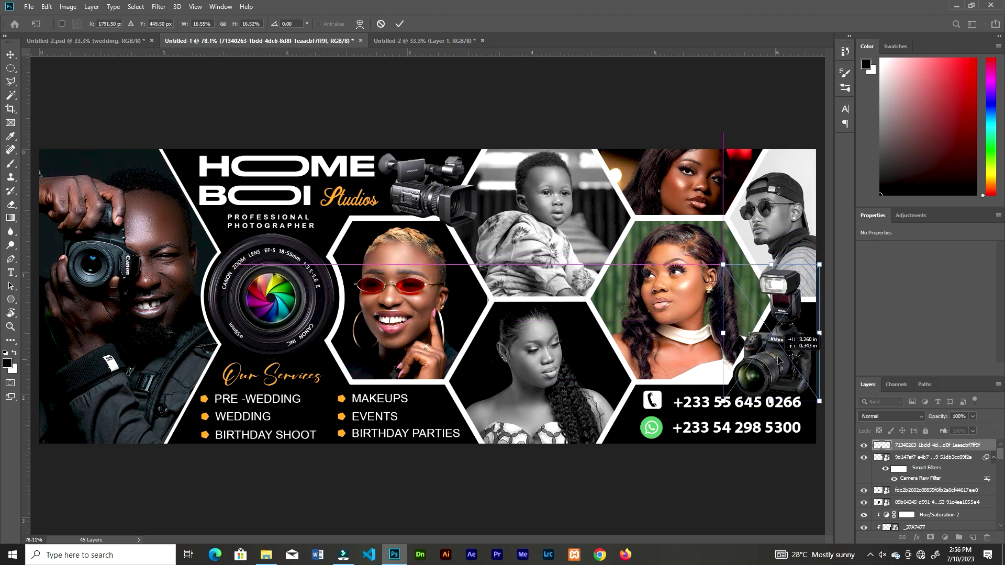
drag(819, 265, 802, 277)
drag(767, 347, 778, 340)
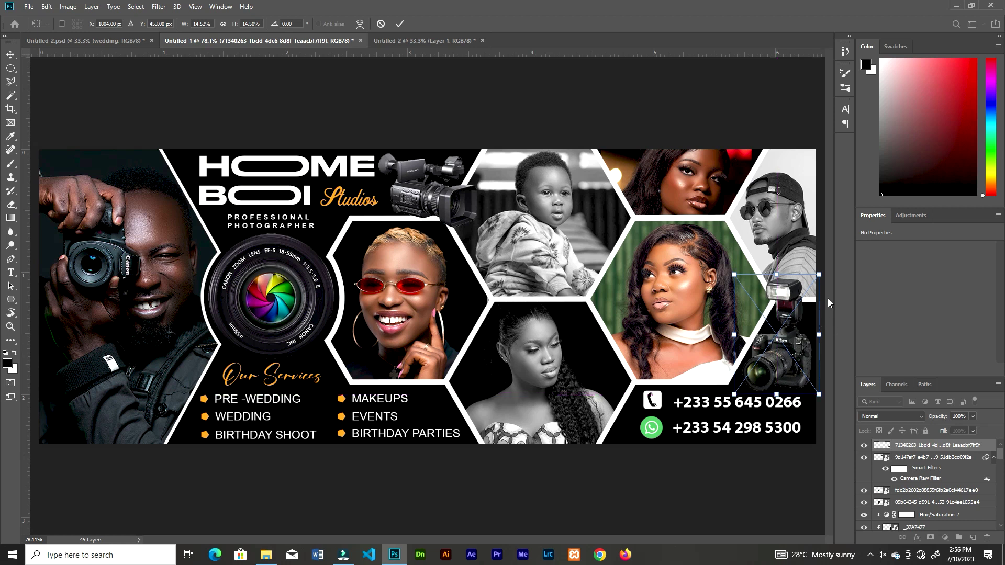
Brighten the Nikon camera with the Camera Raw Filter by slightly raising its exposure
click(158, 6)
click(198, 19)
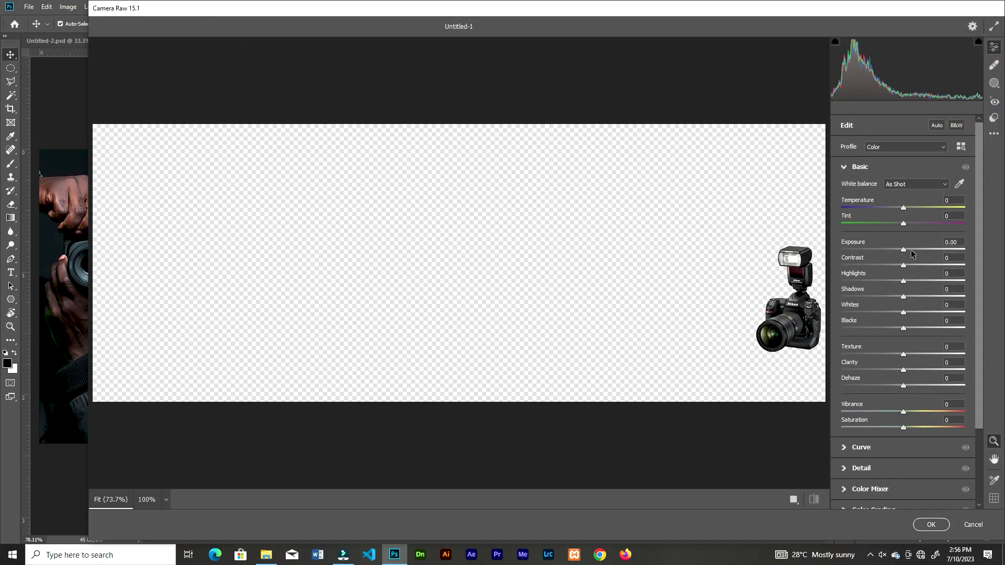
drag(911, 254, 909, 257)
click(924, 526)
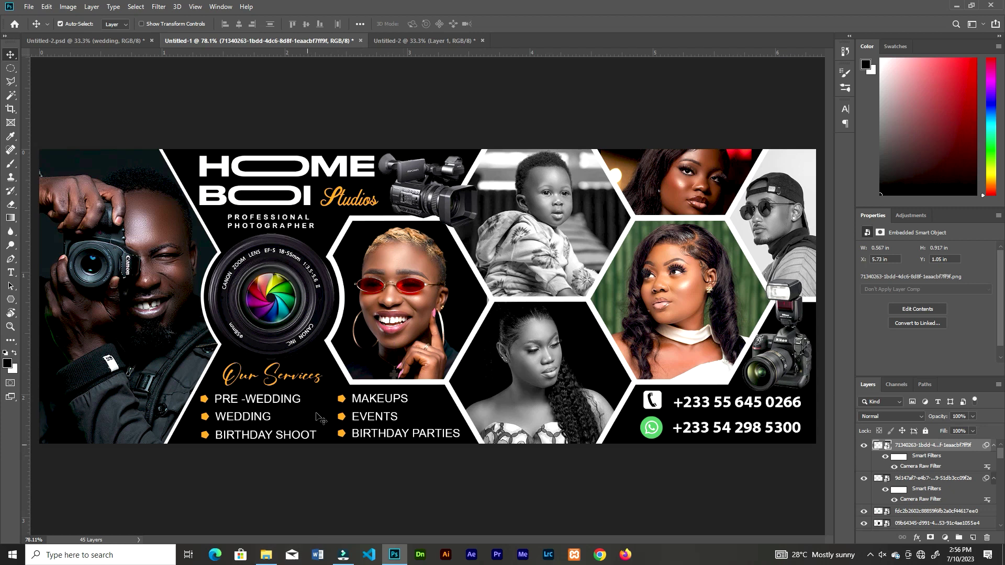
Bring the HOMEBOI Films logo from Untitled-2 into the banner, scaled to 13.04% over the photographer's lower left area
click(390, 41)
drag(269, 205, 244, 165)
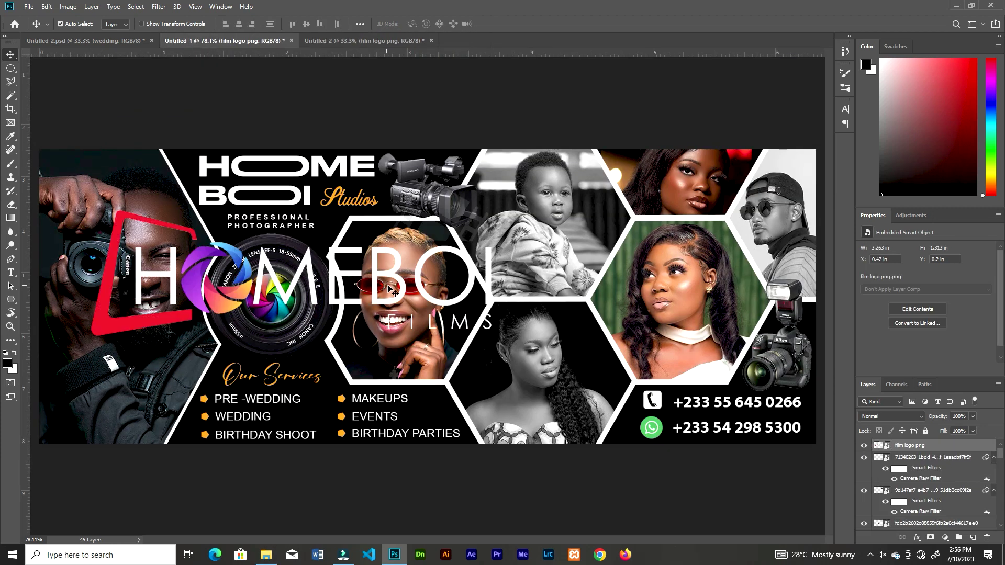
key(ctrl+t)
drag(576, 83, 155, 342)
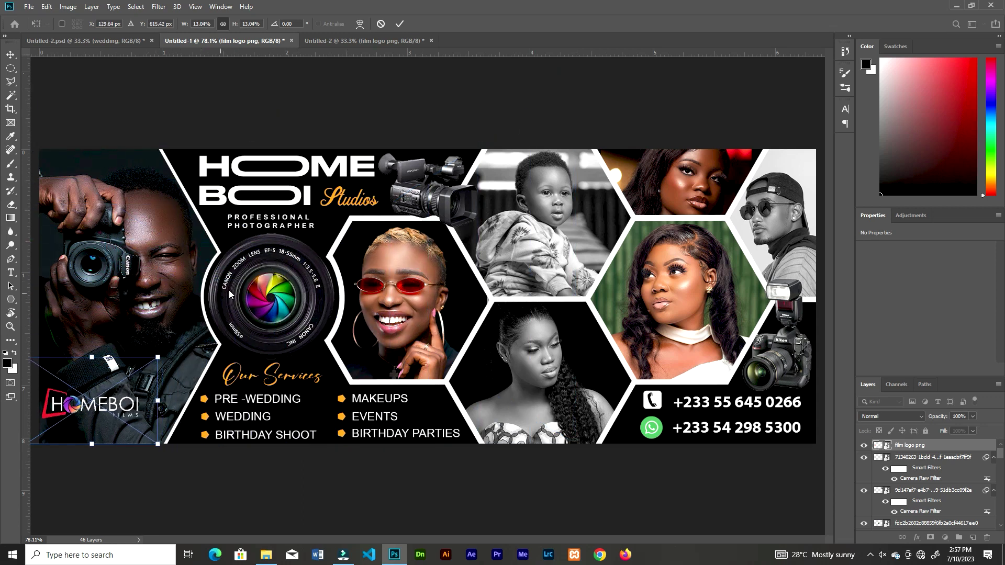
key(Return)
Rotate the HOMEBOI Films logo -90°, scale it to 9.96% and place it along the banner's left edge
drag(71, 413, 92, 333)
key(ctrl+t)
drag(203, 256, 70, 222)
drag(160, 239, 140, 269)
drag(112, 329, 59, 336)
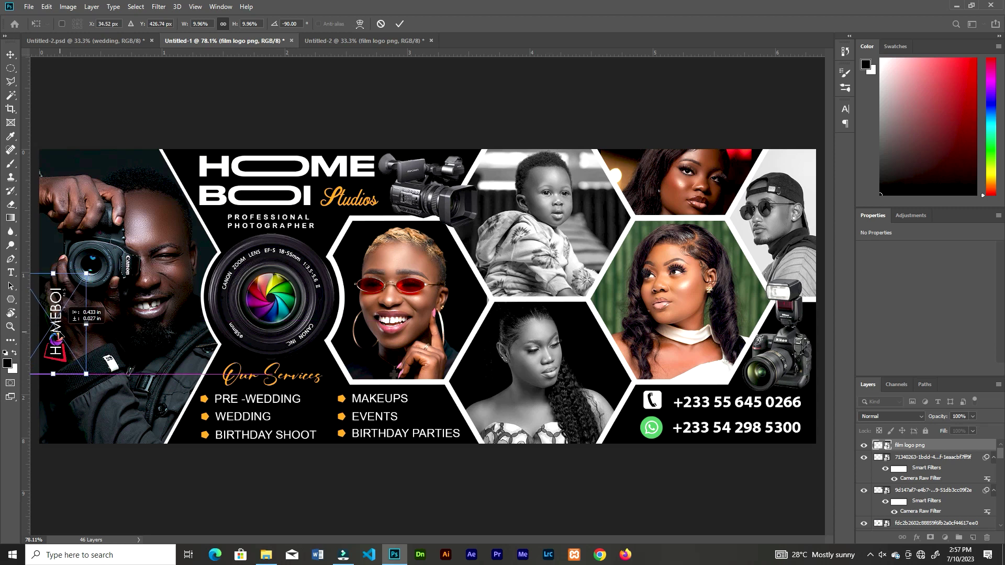
click(399, 23)
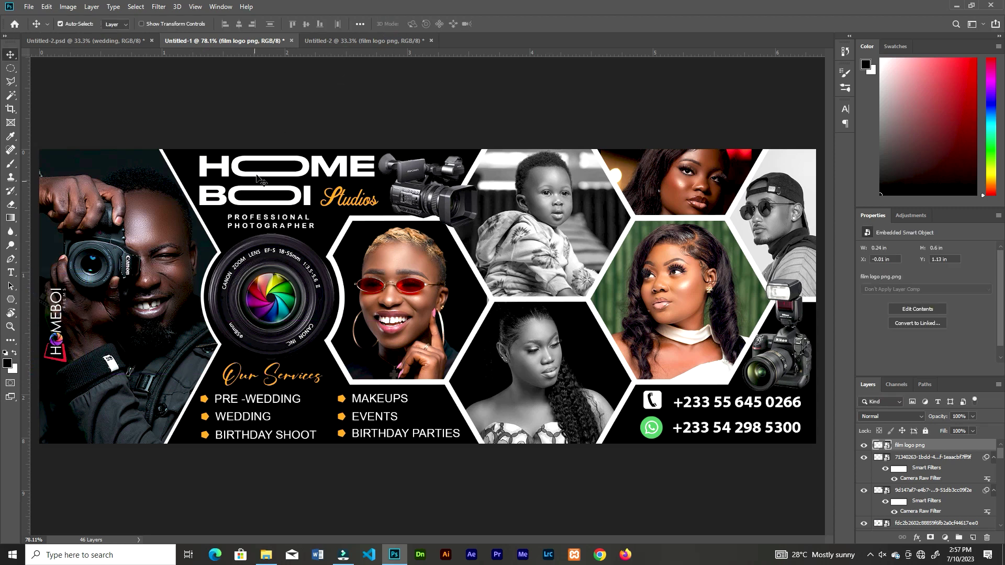
Move the HOMEBOI Films logo to X 0, Y 0.9 in and nudge the photographer photo slightly upward
click(59, 348)
drag(59, 348, 61, 344)
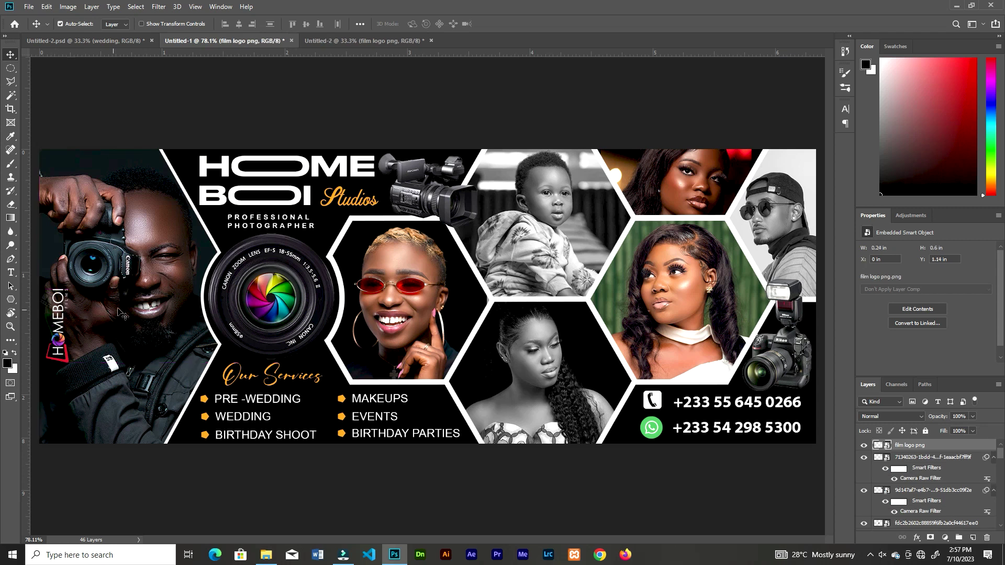
drag(140, 288, 136, 275)
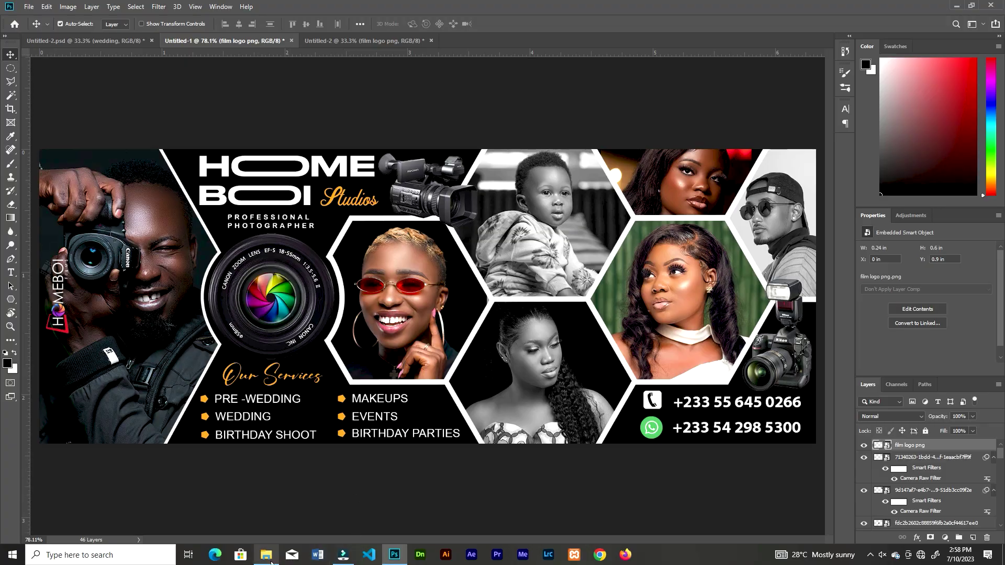
Place the orange light glow image over the photographer, scaled to about 1.92 × 2.4 in at about X 0.12, Y -0.22 in
click(266, 554)
drag(745, 76, 365, 331)
drag(436, 294, 203, 259)
key(Return)
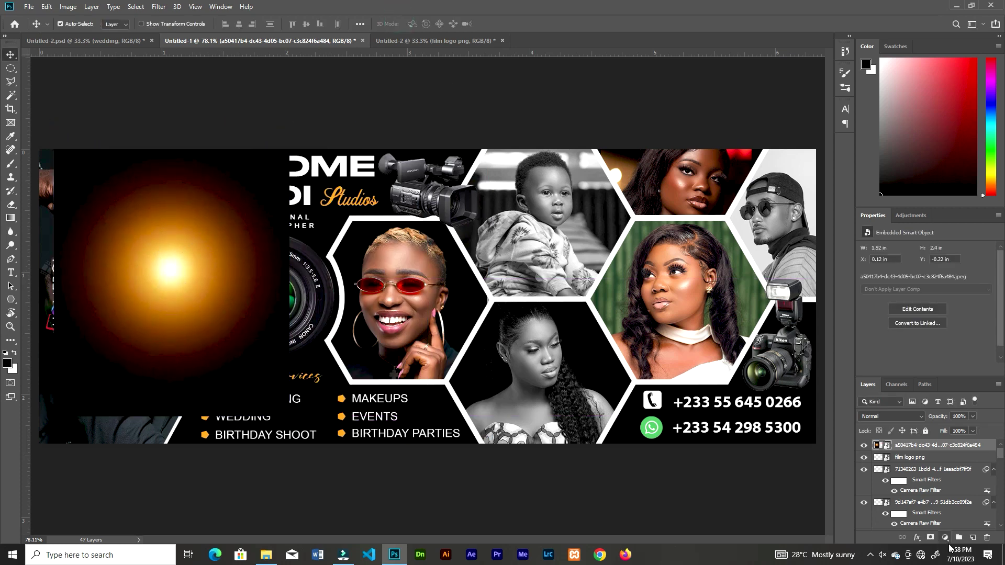
Set the orange glow's blend mode to Screen and shift it slightly toward the camera lens, to about X 0.25, Y -0.16 in
click(907, 419)
click(892, 375)
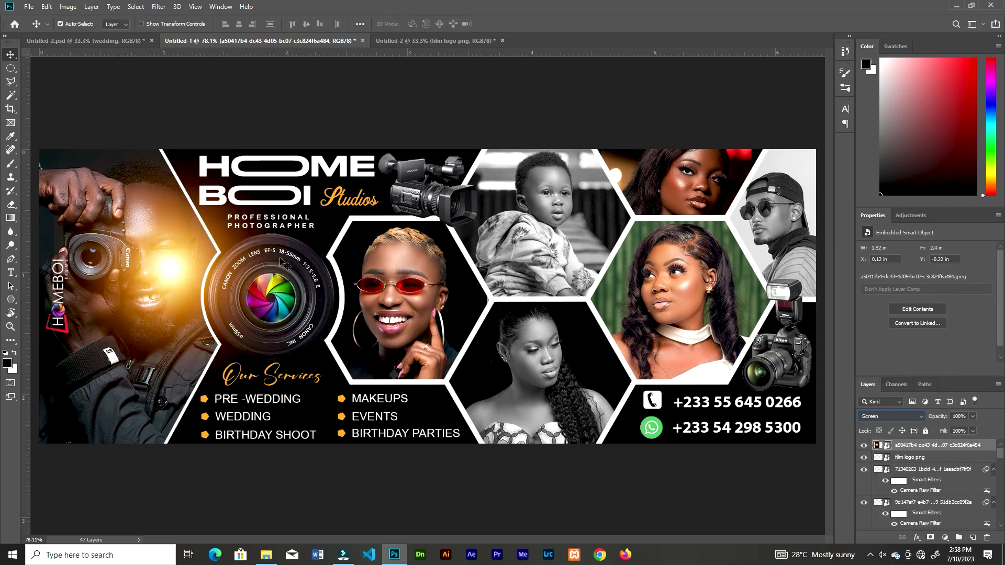
drag(185, 274, 205, 282)
Scale the orange glow to about 134% and center it over the banner's upper left corner at about X -129, Y 16.5 px
key(ctrl+minus)
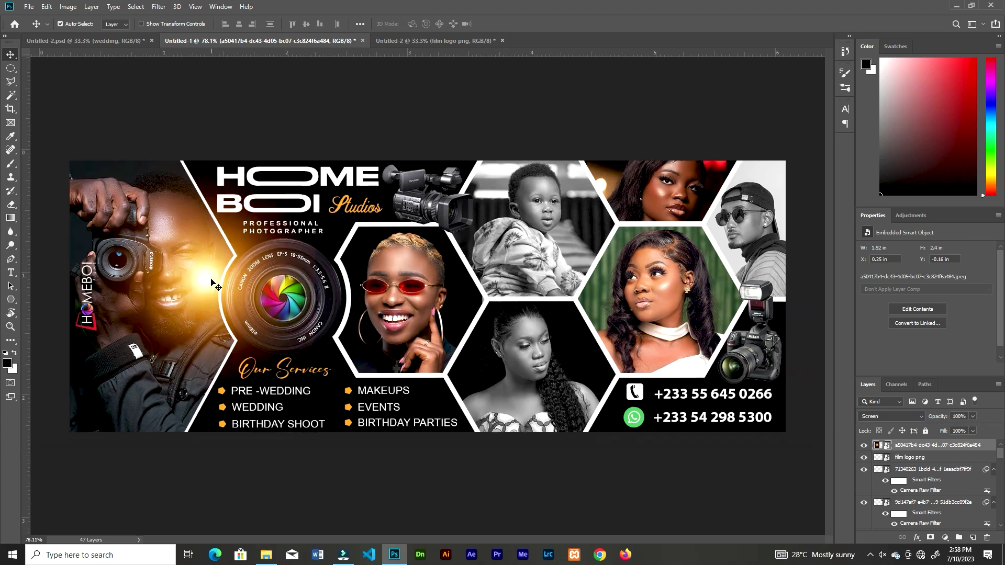
key(ctrl+minus)
key(ctrl+t)
drag(402, 123, 495, 107)
drag(266, 268, 137, 191)
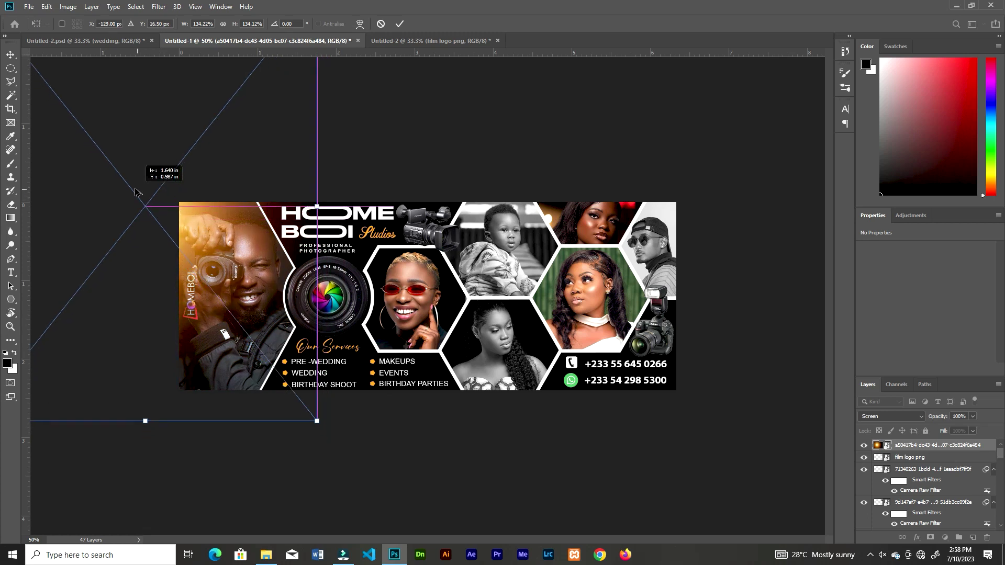
click(399, 24)
Duplicate the orange glow over the banner's upper right corner, scaled to about 3.38 × 4.22 in at about X 4.88, Y -1.57 in
drag(310, 202, 693, 210)
key(ctrl+t)
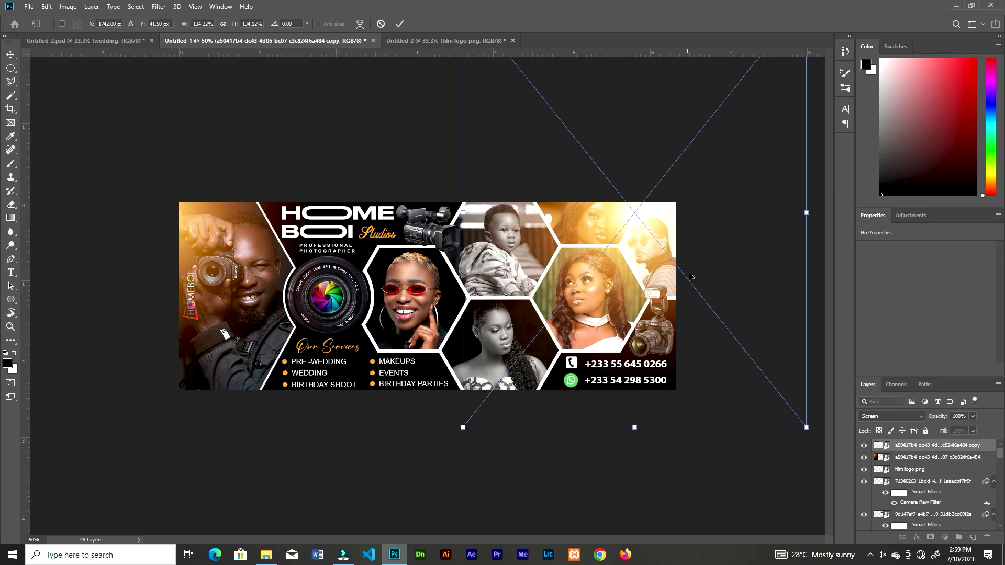
drag(807, 428, 749, 341)
drag(644, 199, 689, 197)
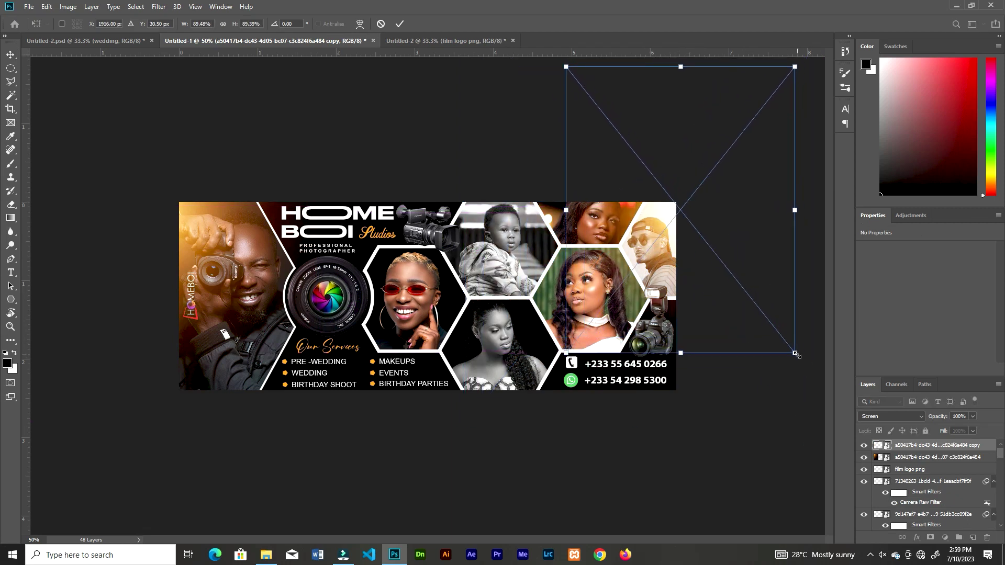
drag(795, 354, 812, 375)
drag(683, 195, 699, 229)
click(400, 24)
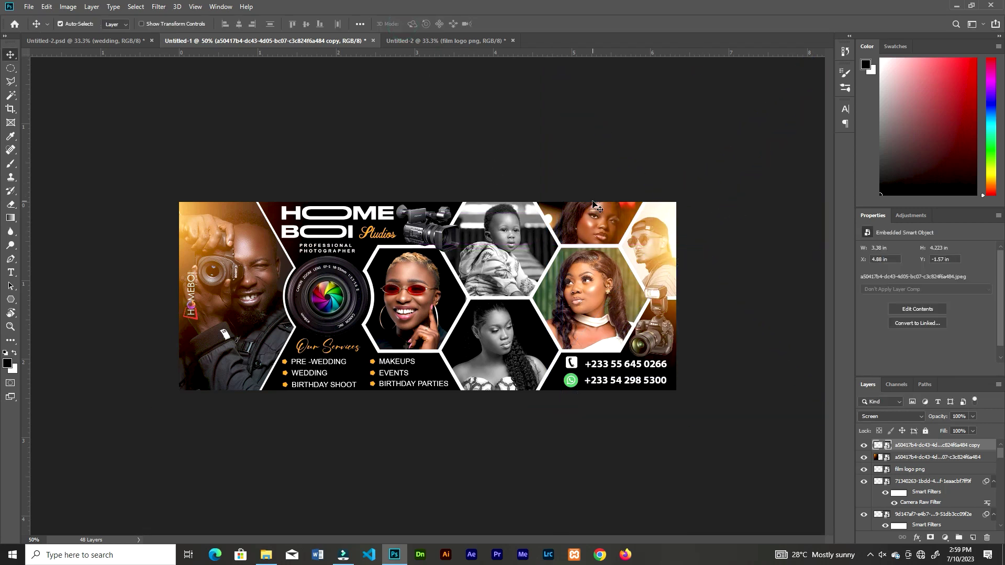
Place the 78.png light flare on the left edge of the red-sunglasses portrait hexagon, at about X 2.2, Y 0.73 in
key(ctrl+0)
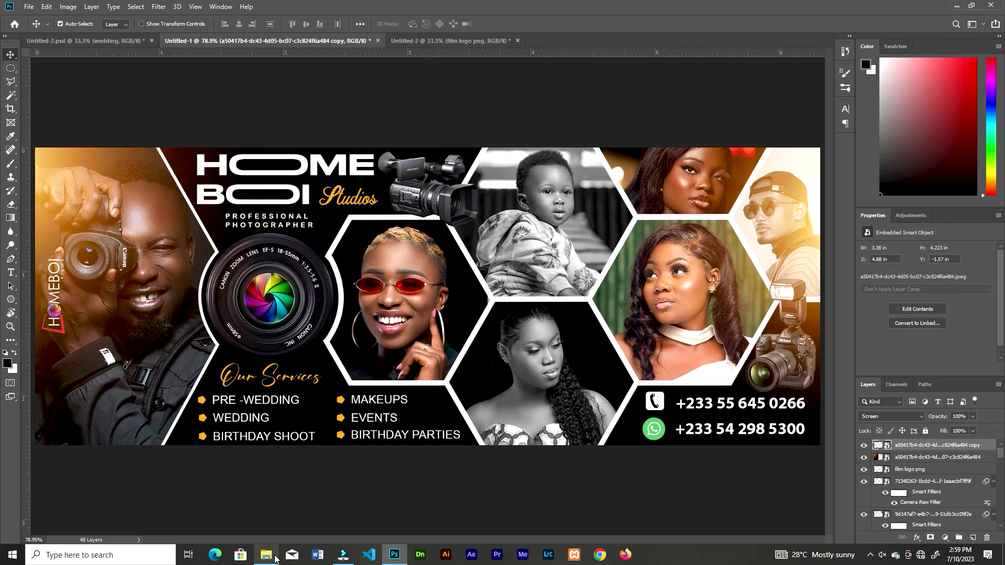
click(274, 557)
drag(521, 92, 409, 434)
drag(441, 304, 354, 285)
click(400, 24)
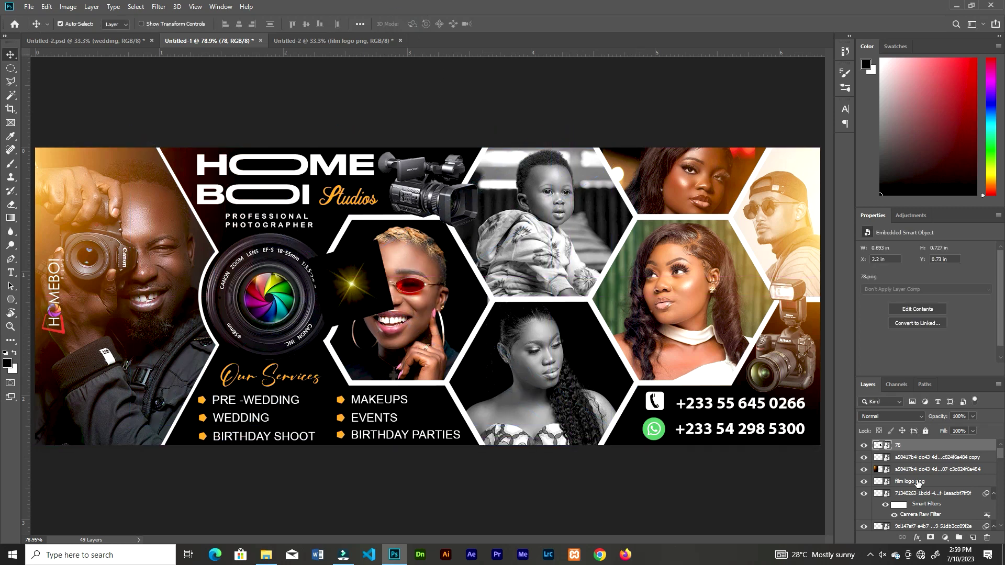
Set the flare's blend mode to Linear Dodge (Add) and duplicate it onto the right camera's flash and the photographer's camera lens
click(890, 416)
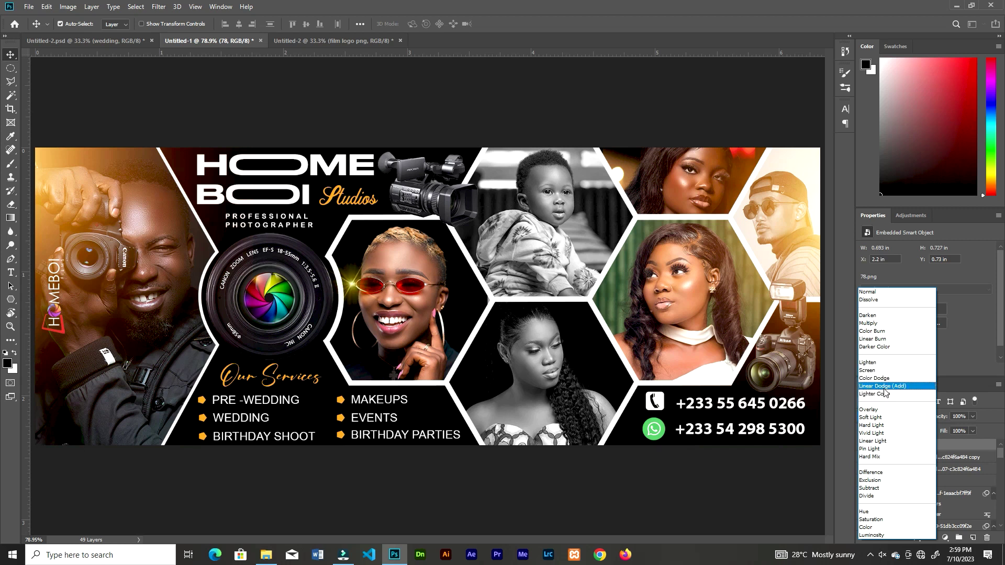
click(884, 386)
drag(348, 287, 785, 294)
drag(355, 287, 90, 250)
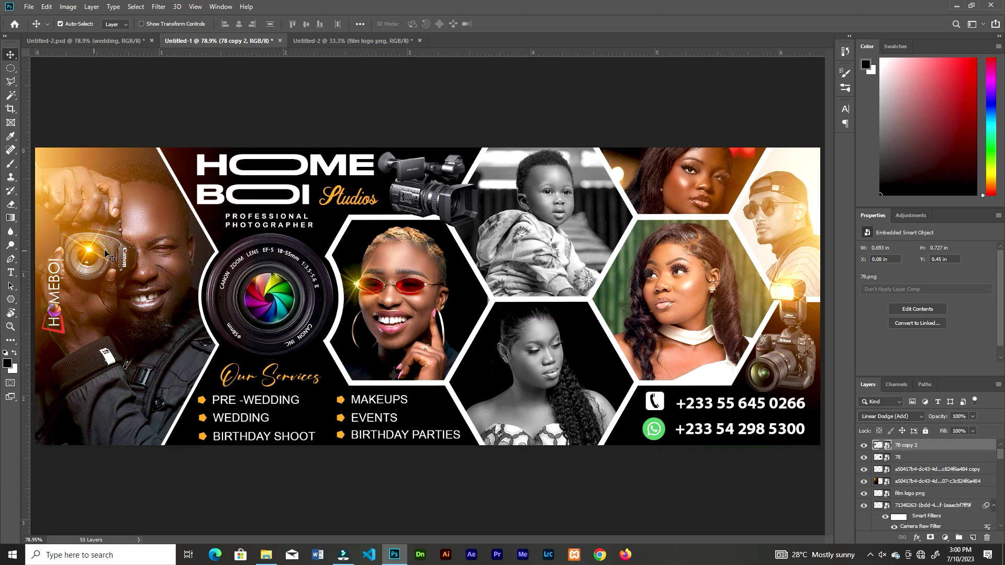
Scale the flare beside the red sunglasses to about 35.3% and align it on the hexagon's edge at about X 741, Y 309.5 px
click(355, 287)
key(ctrl+t)
drag(559, 127, 597, 108)
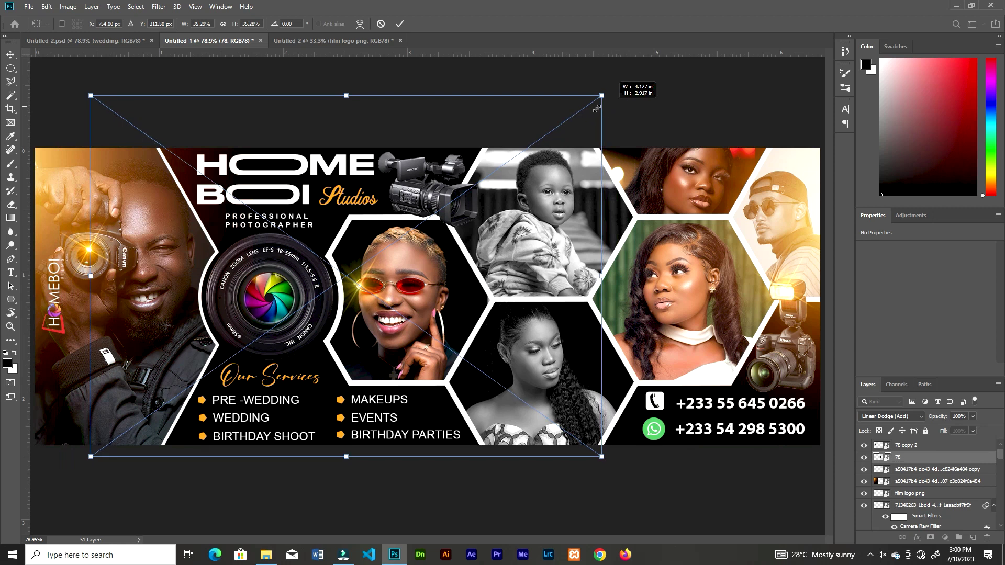
drag(359, 287, 358, 283)
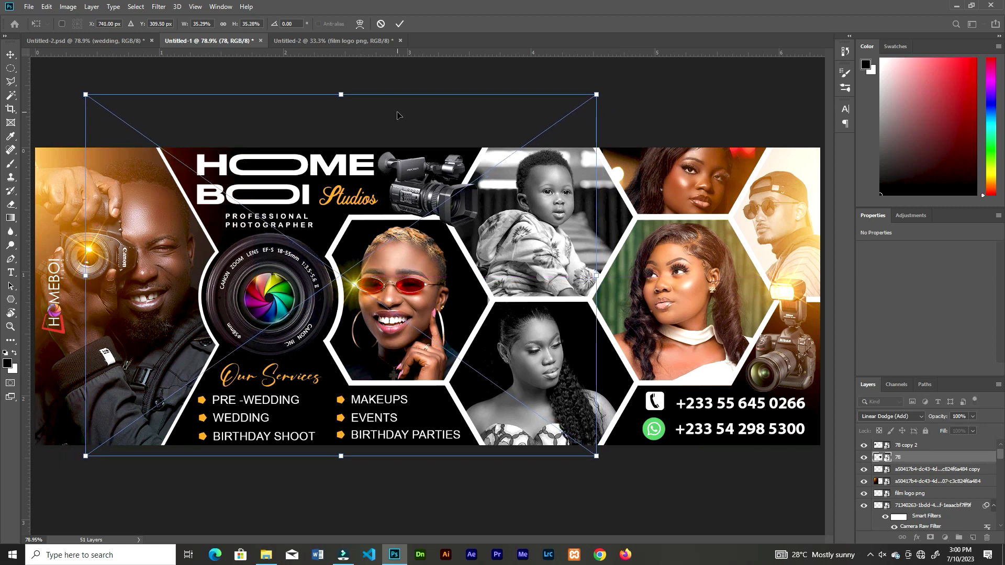
click(399, 23)
click(418, 201)
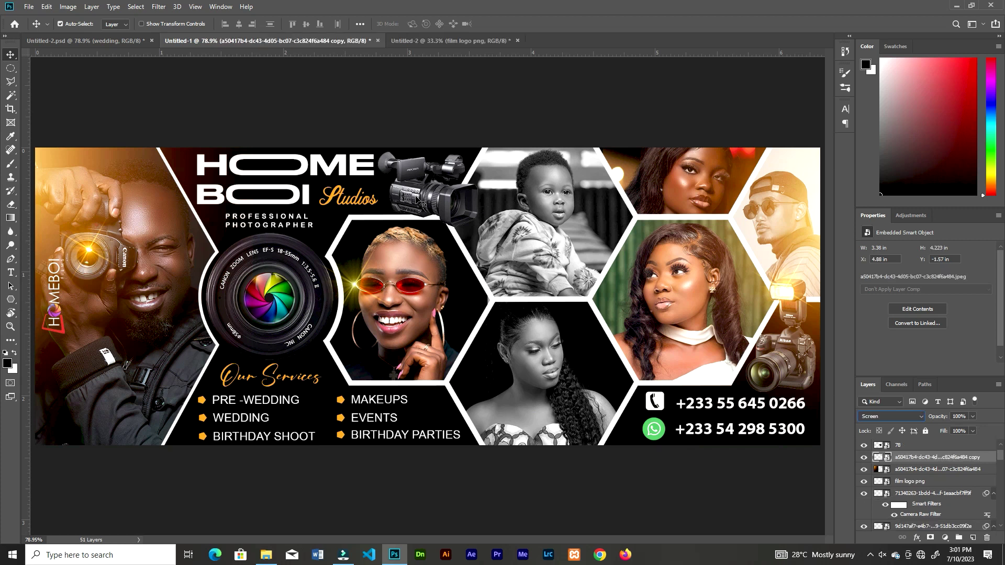